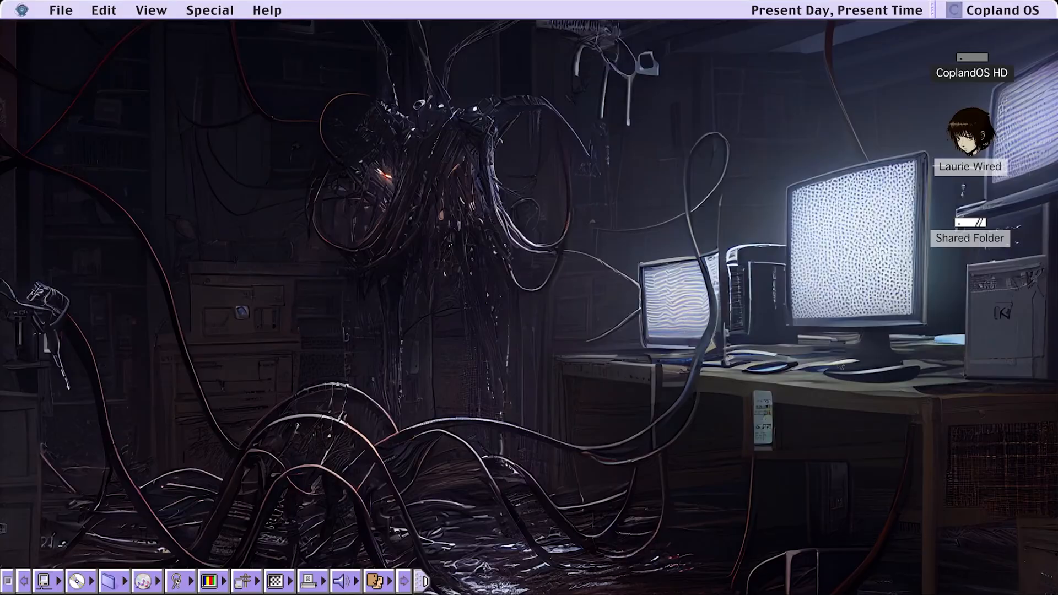
Open the presenter's video window, the Social Media links, and connect to the Wired
double_click(975, 151)
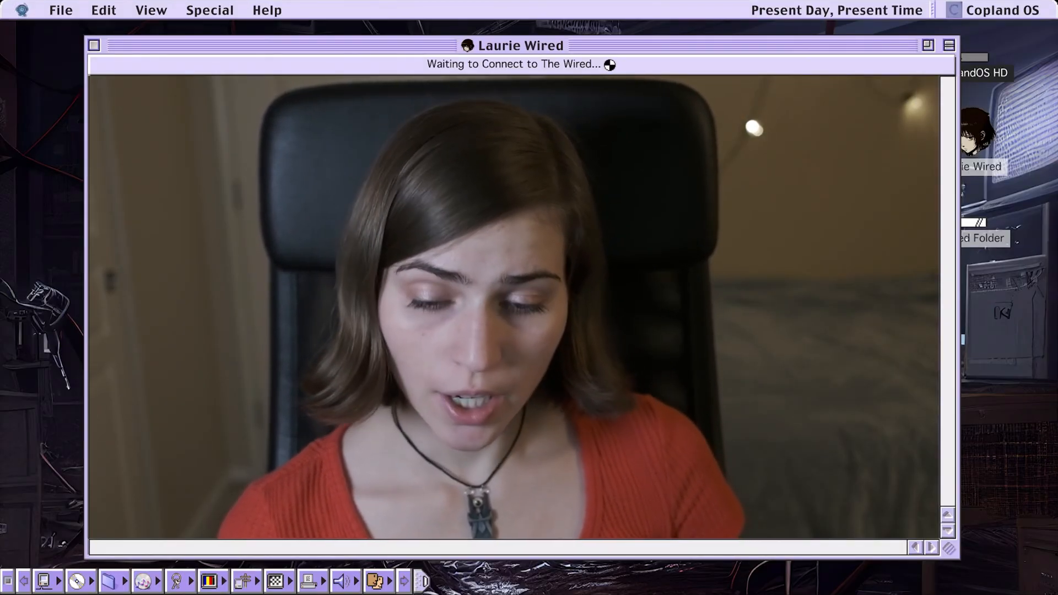
click(22, 10)
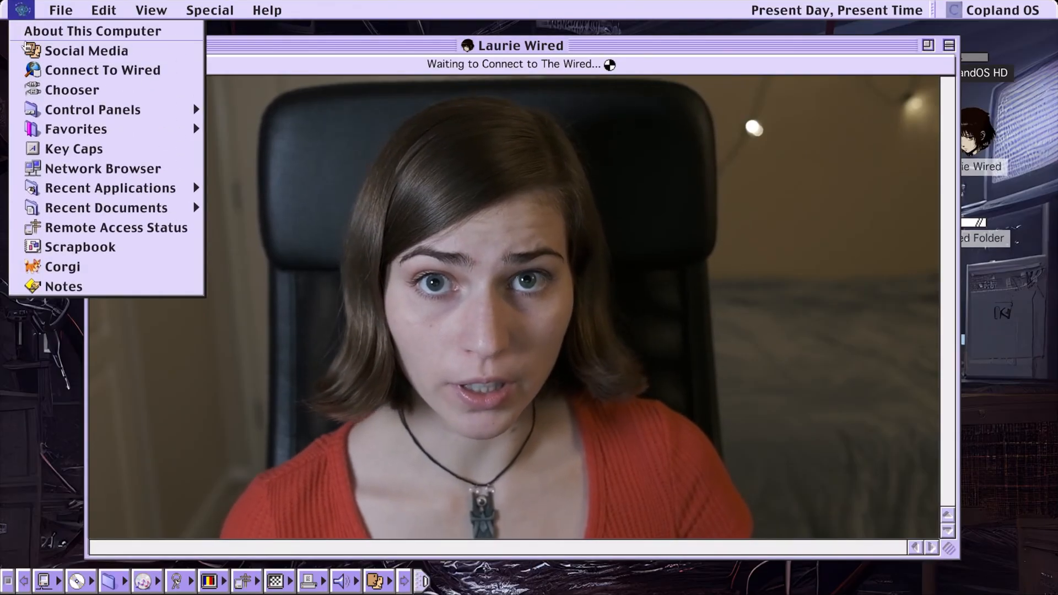
click(86, 51)
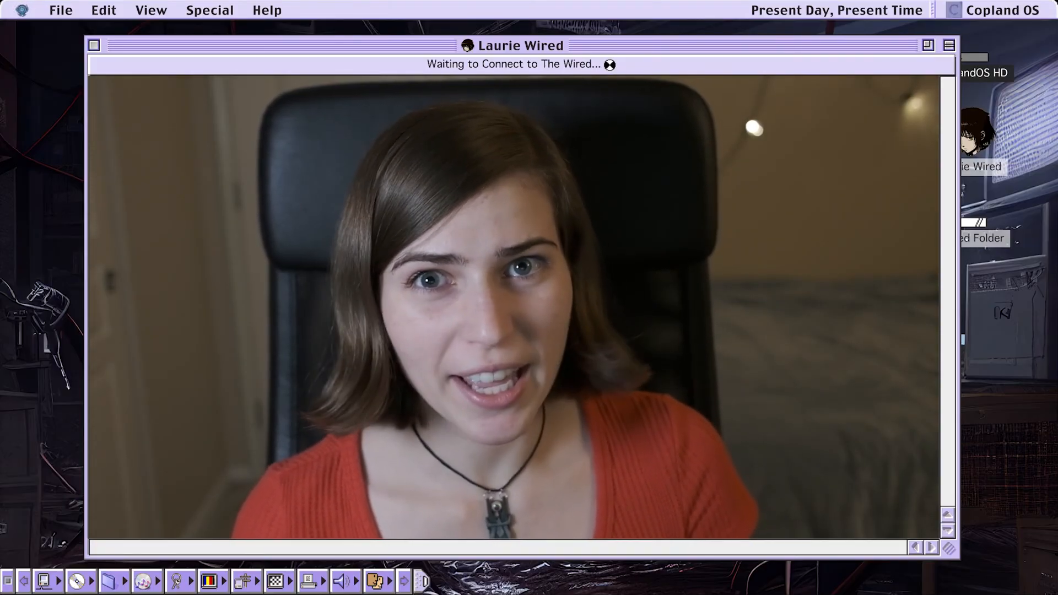
click(22, 10)
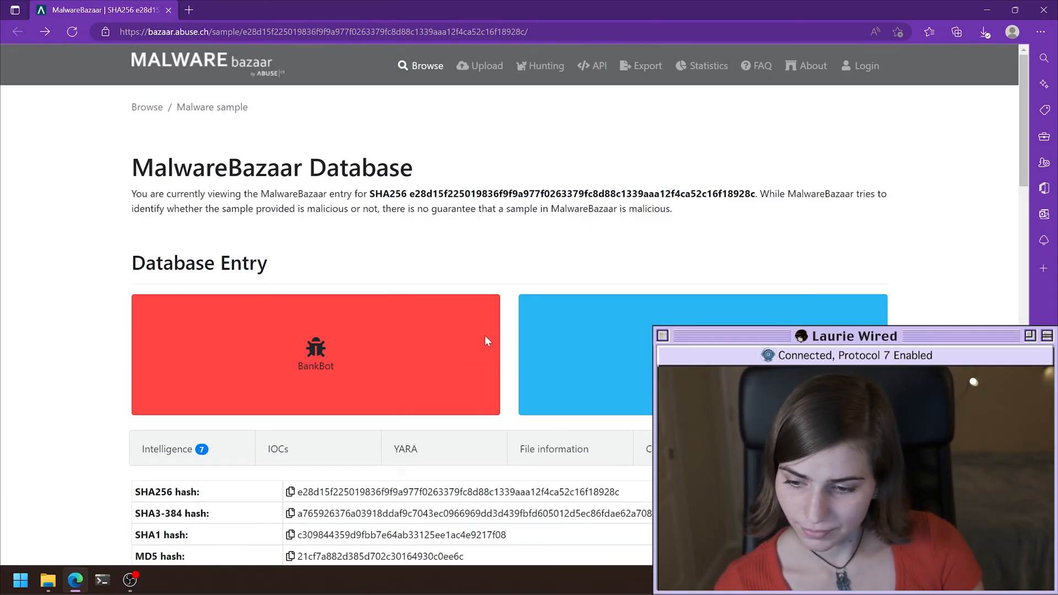
scroll(556, 243, down, 2)
scroll(538, 236, down, 1)
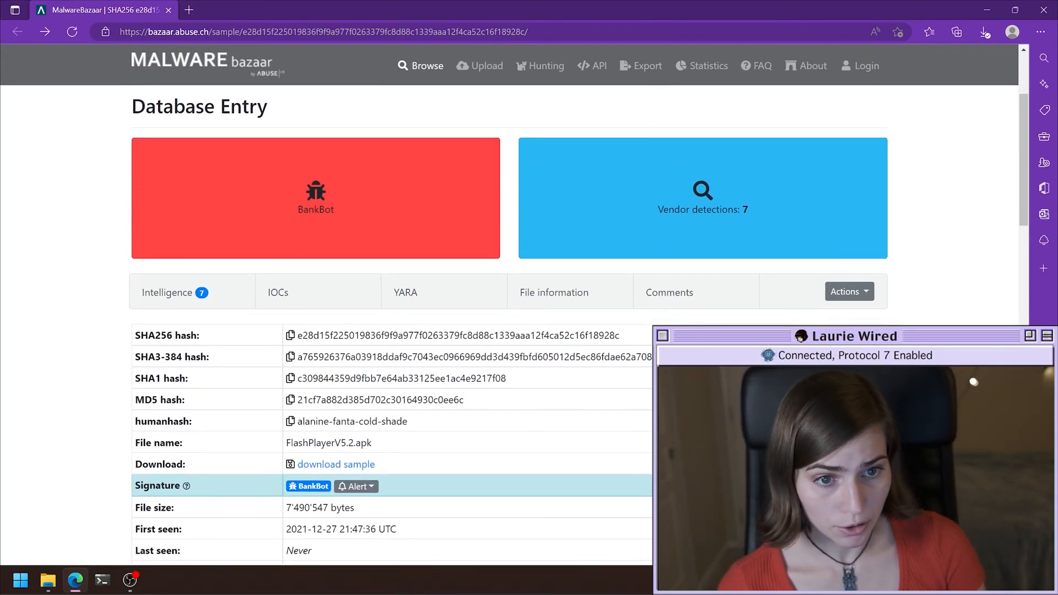
scroll(501, 370, down, 2)
scroll(446, 413, down, 1)
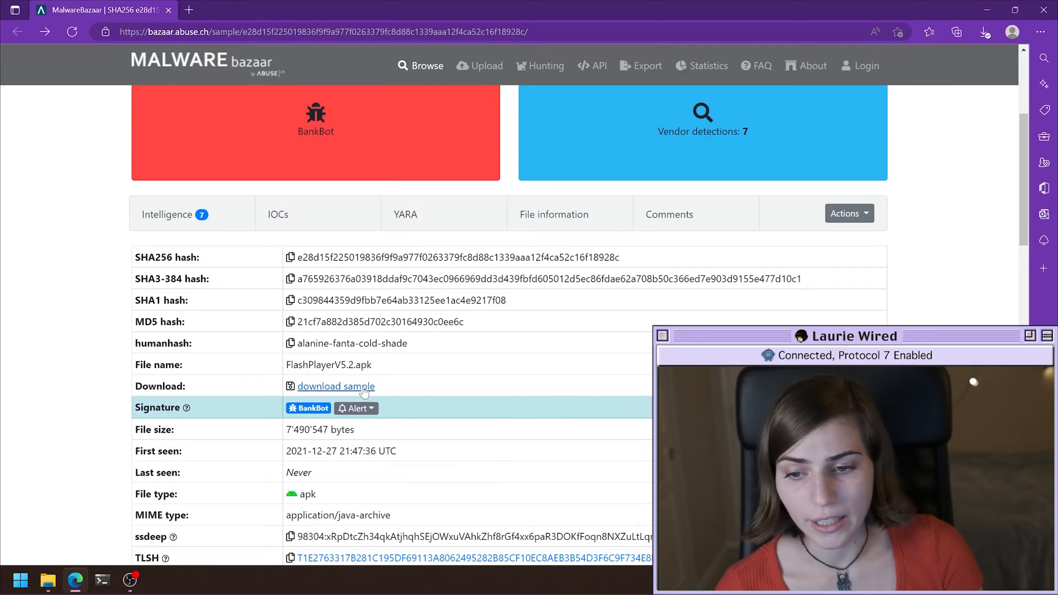
scroll(413, 372, up, 2)
scroll(534, 369, up, 3)
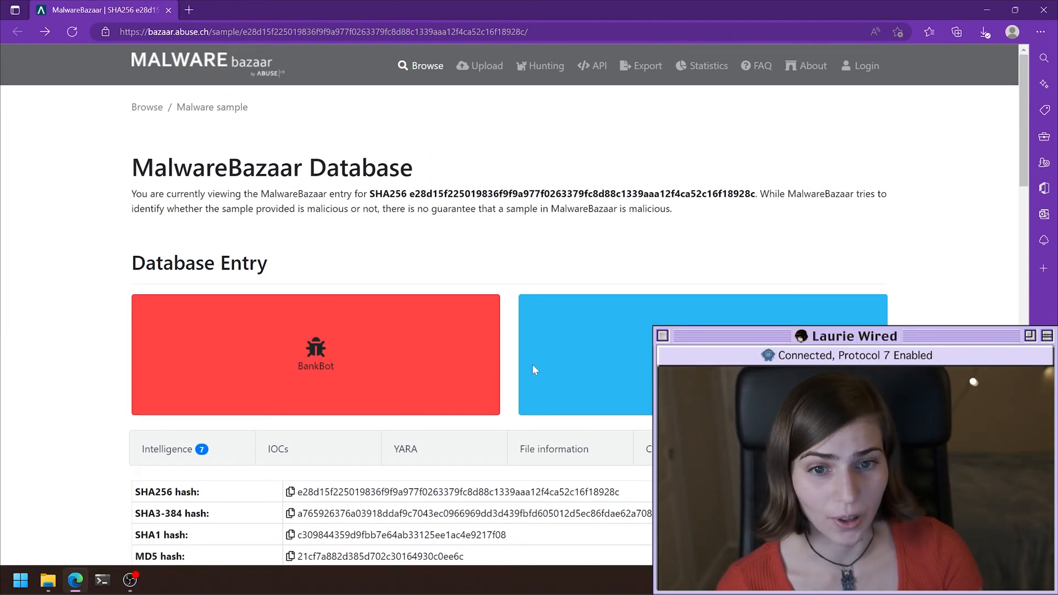
Minimize the MalwareBazaar browser so the desktop shows
click(987, 9)
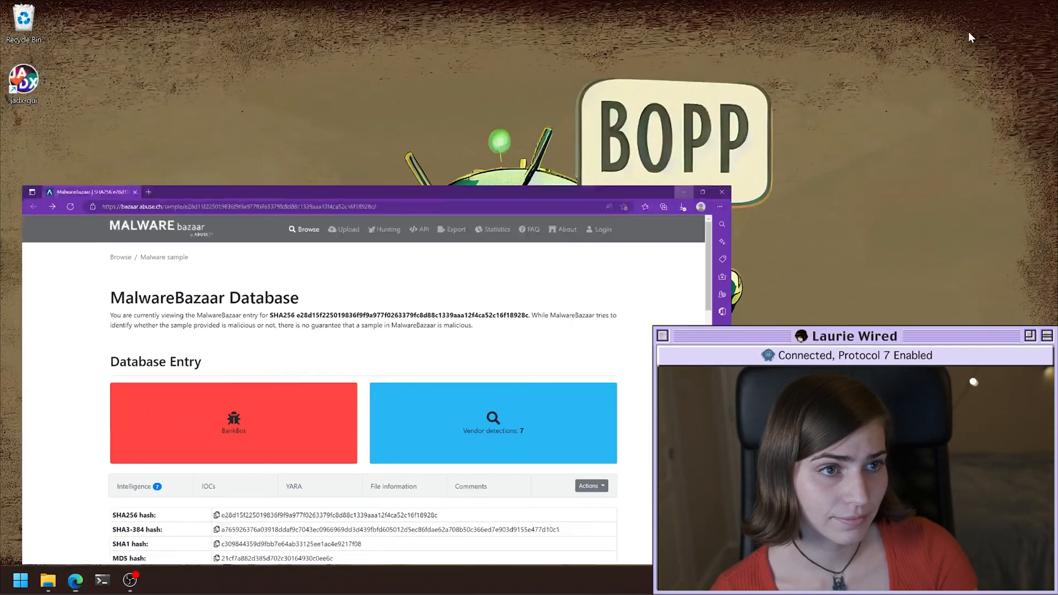
Open the Samples folder and launch jadx-gui from its desktop shortcut
click(49, 580)
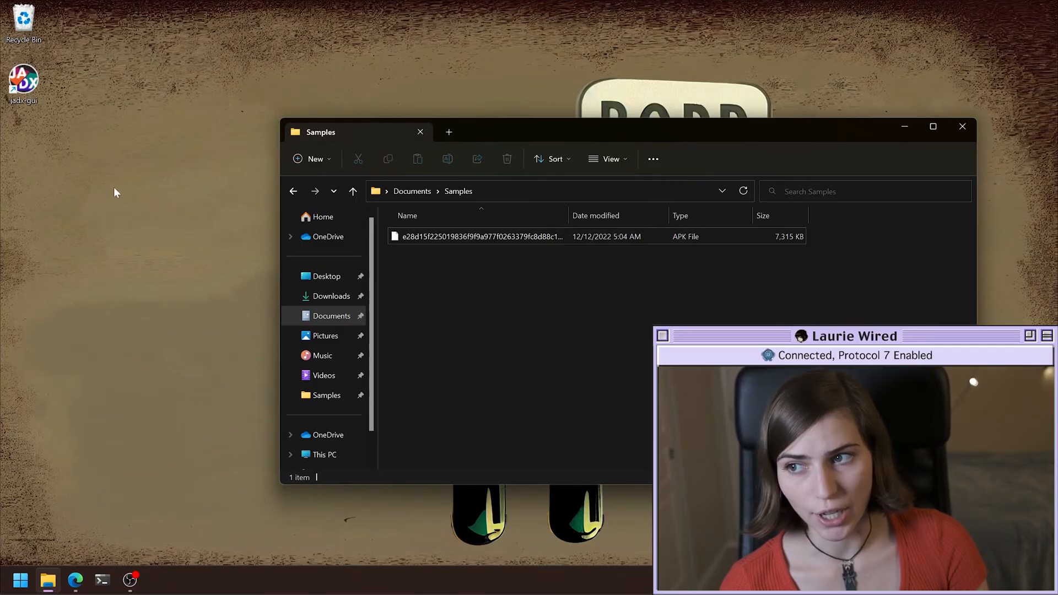
click(19, 98)
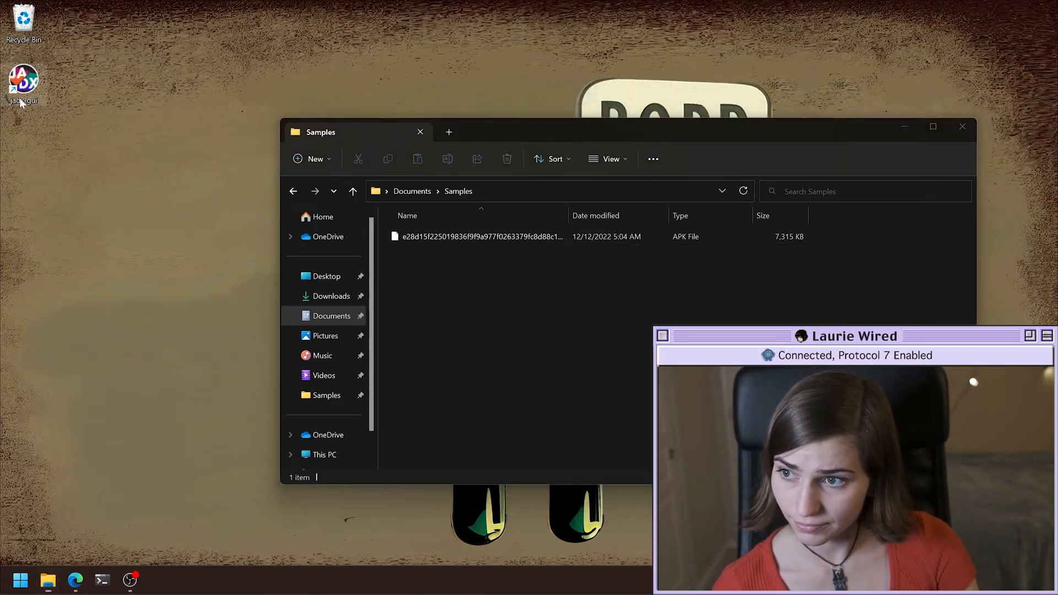
double_click(18, 98)
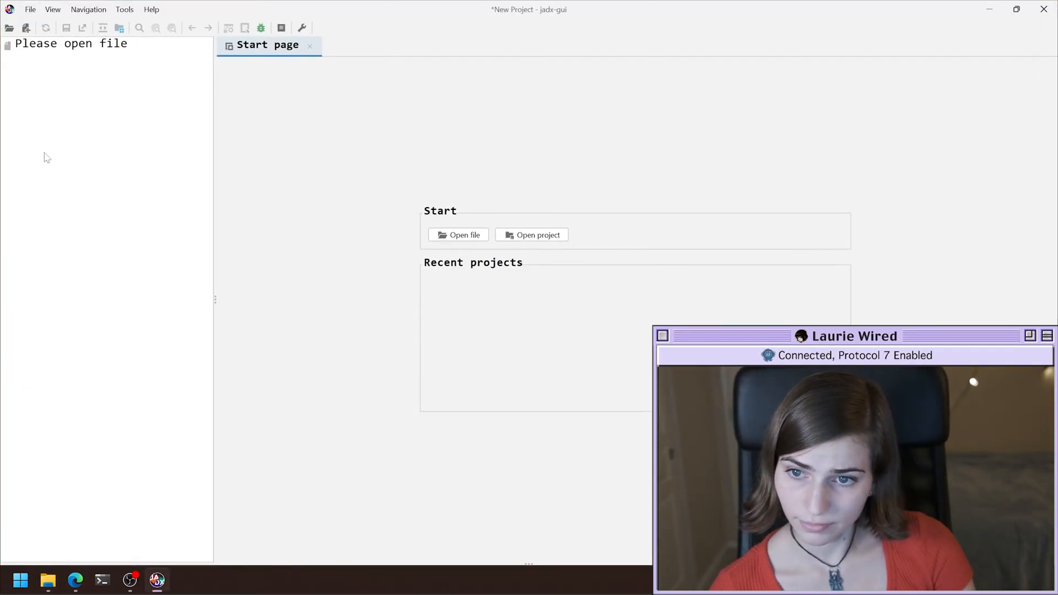
click(48, 580)
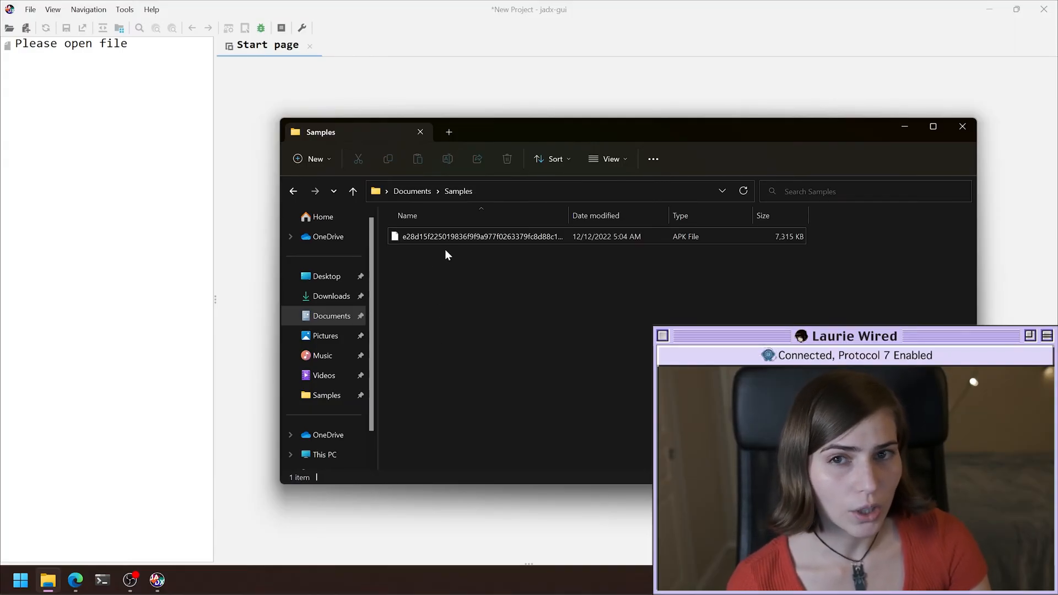
Extract the downloaded APK with 7-Zip into a folder named after it and open that folder
click(437, 237)
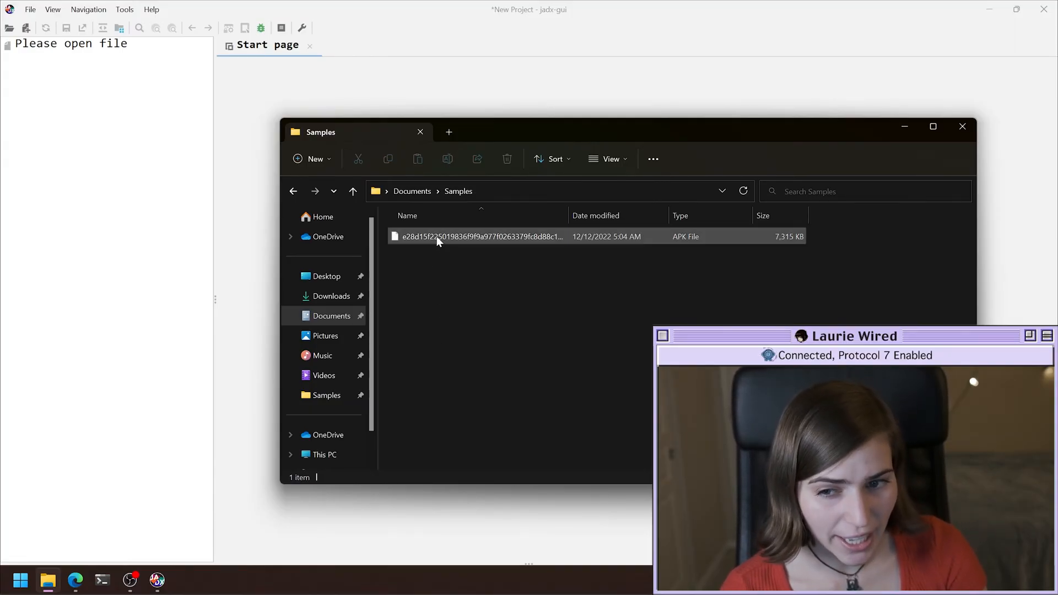
right_click(437, 237)
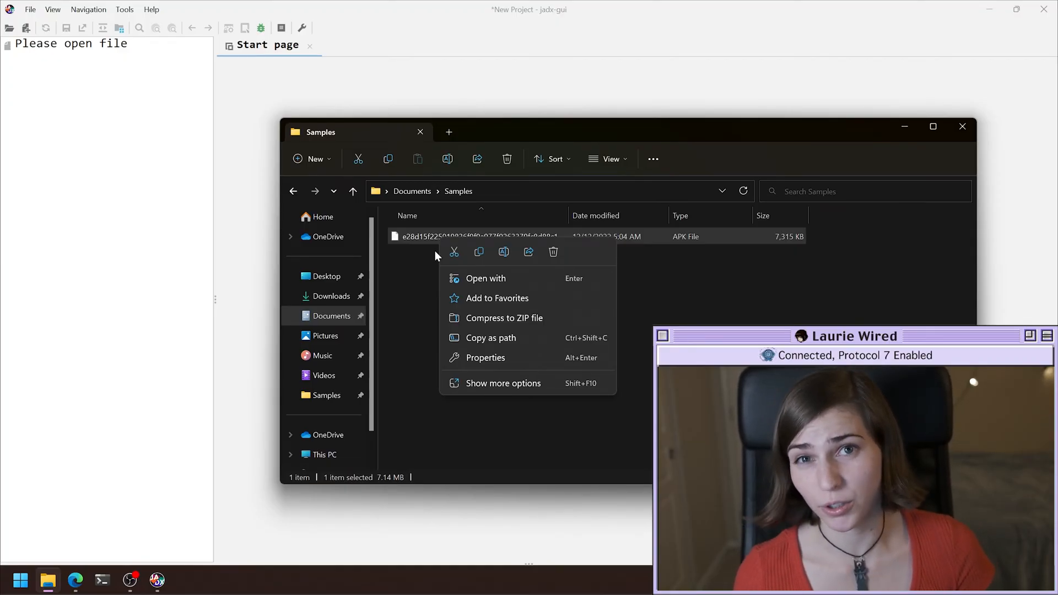
click(500, 383)
mouse_move(529, 158)
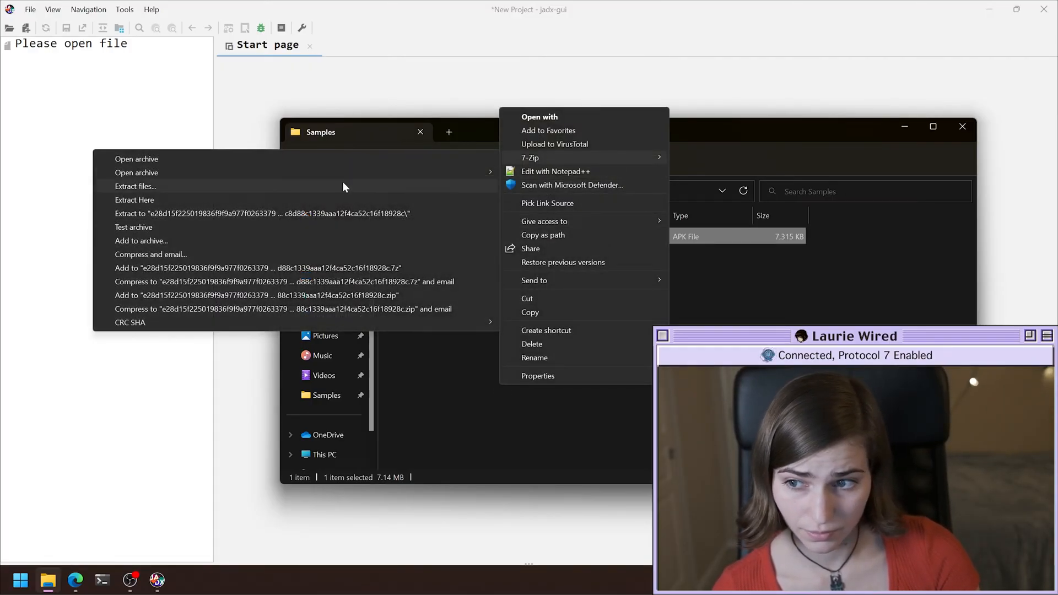
click(148, 210)
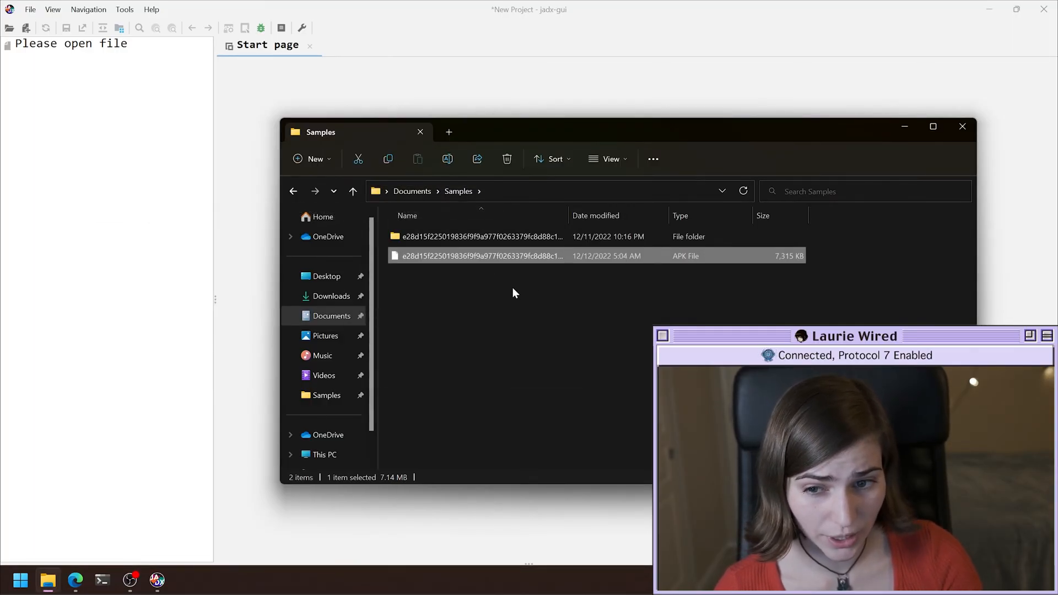
double_click(468, 238)
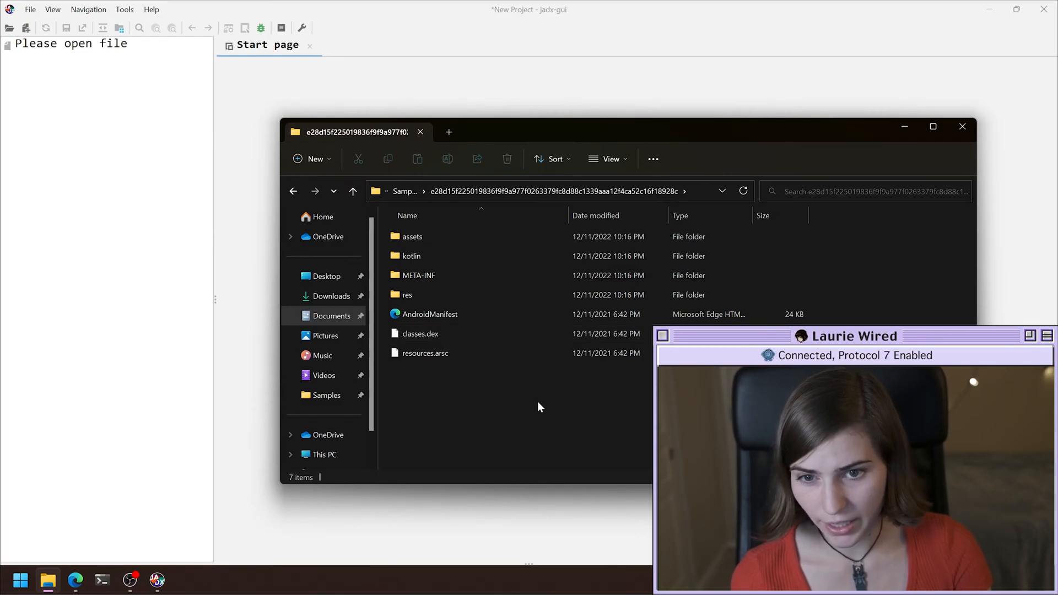
Bring up the full file actions list for the extracted AndroidManifest.xml
right_click(429, 316)
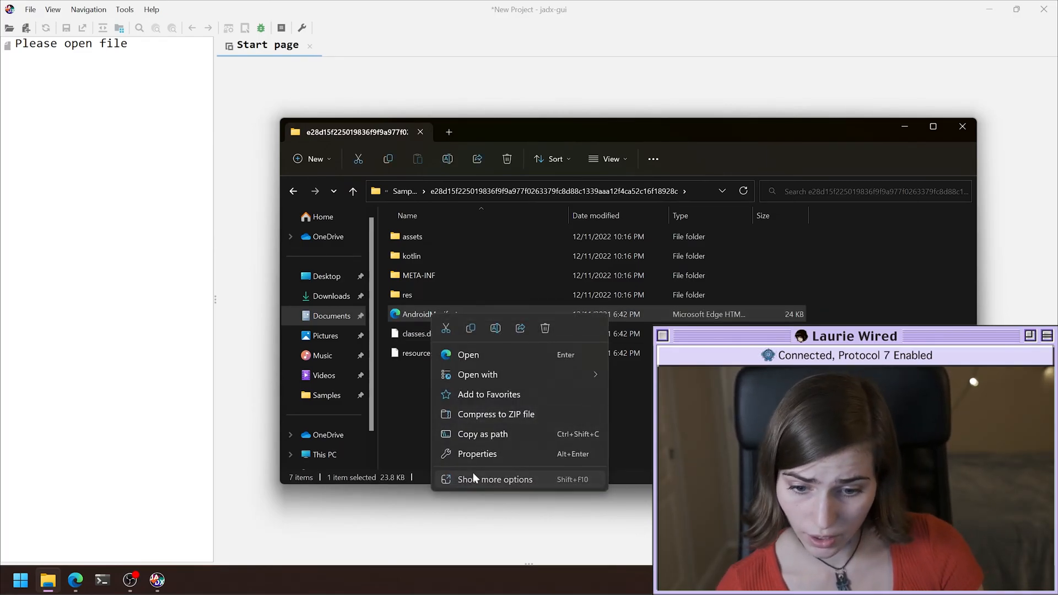
click(495, 479)
click(524, 241)
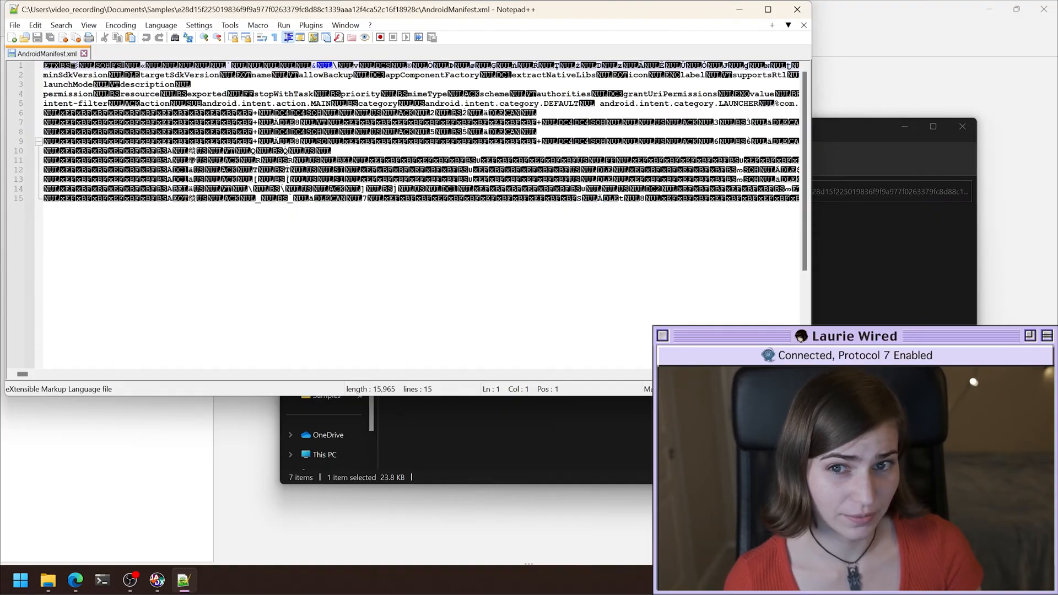
click(798, 10)
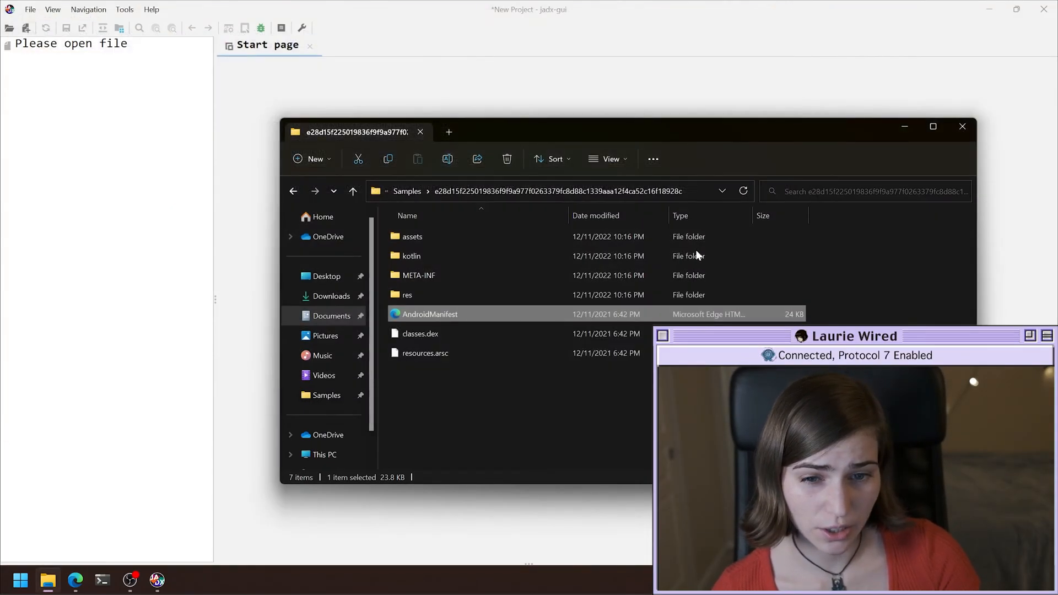
Load the APK from the Samples folder into jadx-gui for decompiling
click(409, 192)
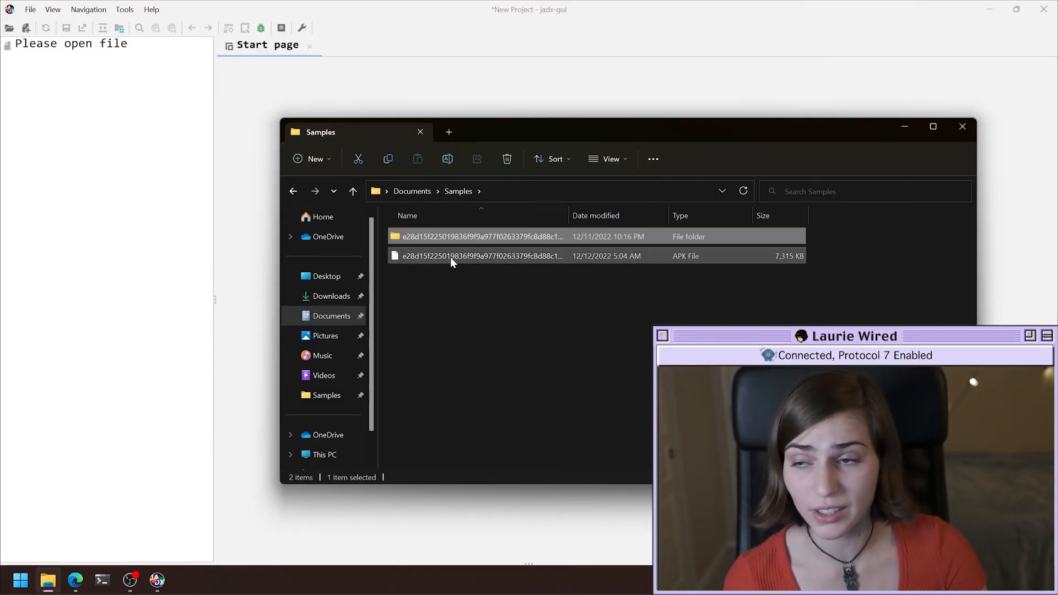
drag(480, 256, 124, 221)
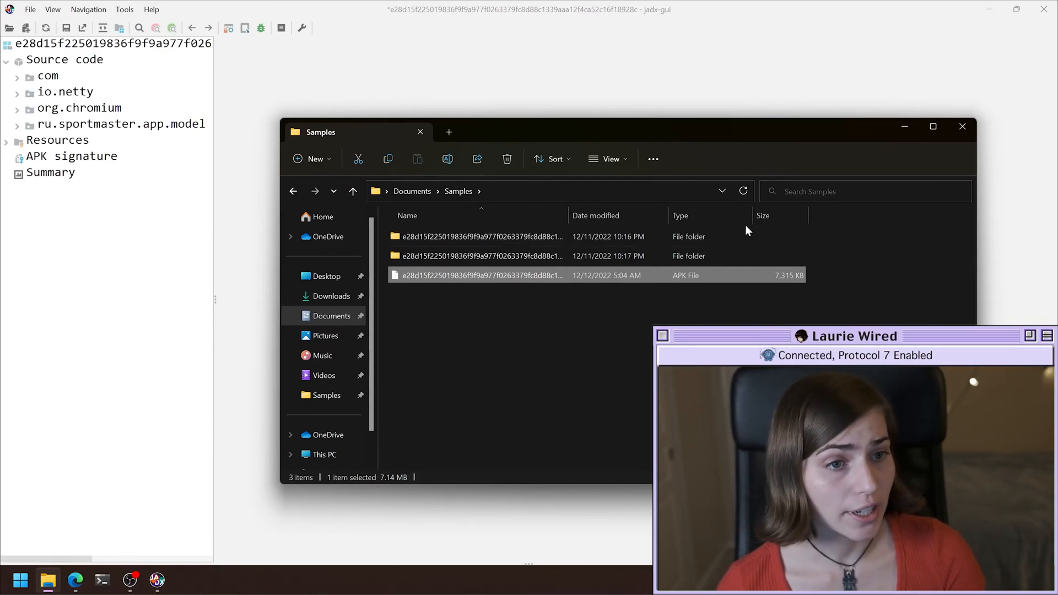
click(905, 127)
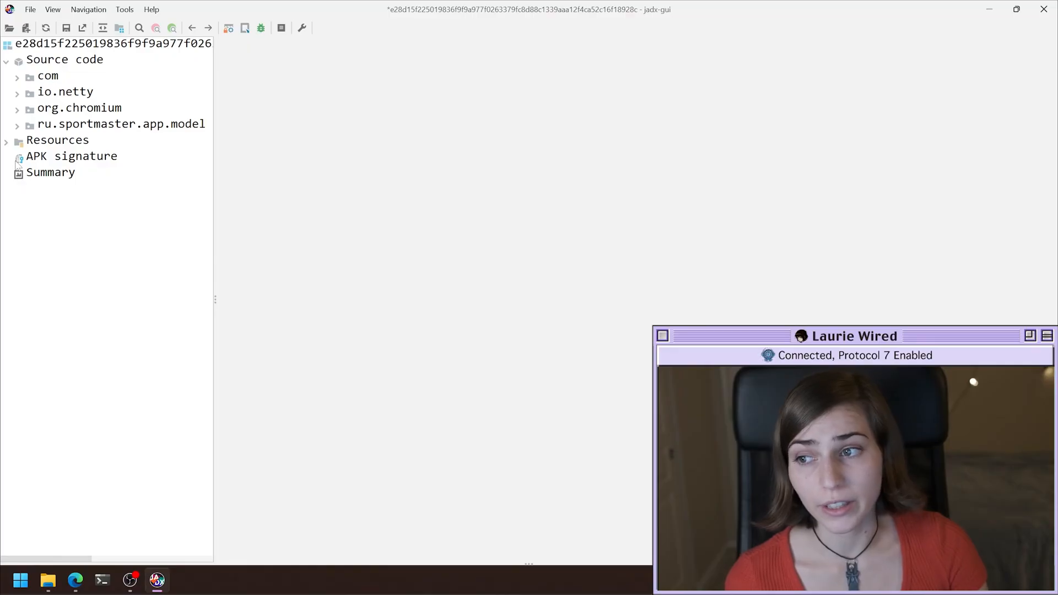
Open AndroidManifest.xml from Resources and enlarge the code text
click(8, 143)
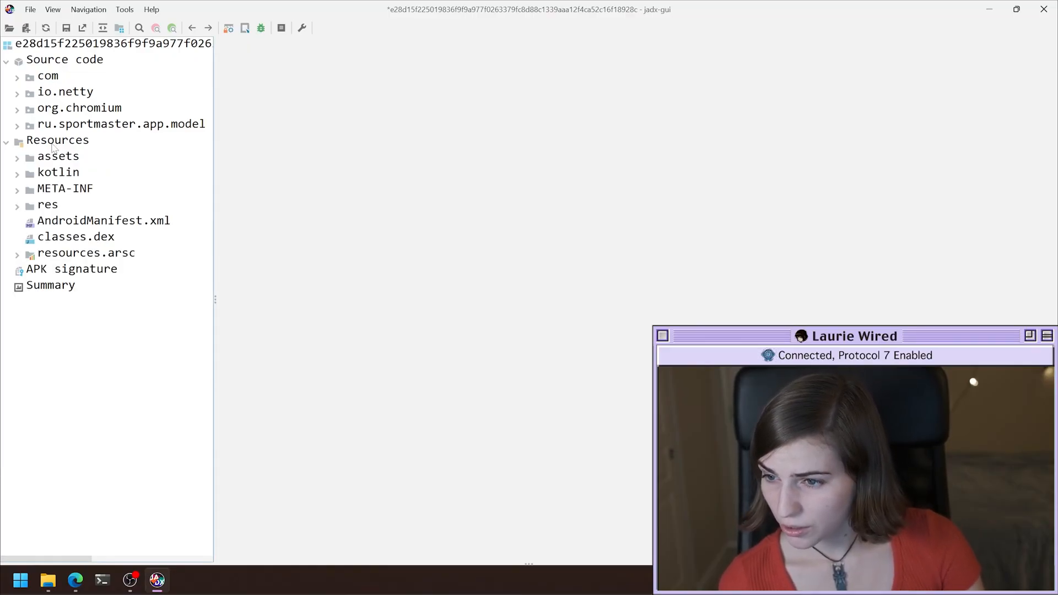
double_click(145, 222)
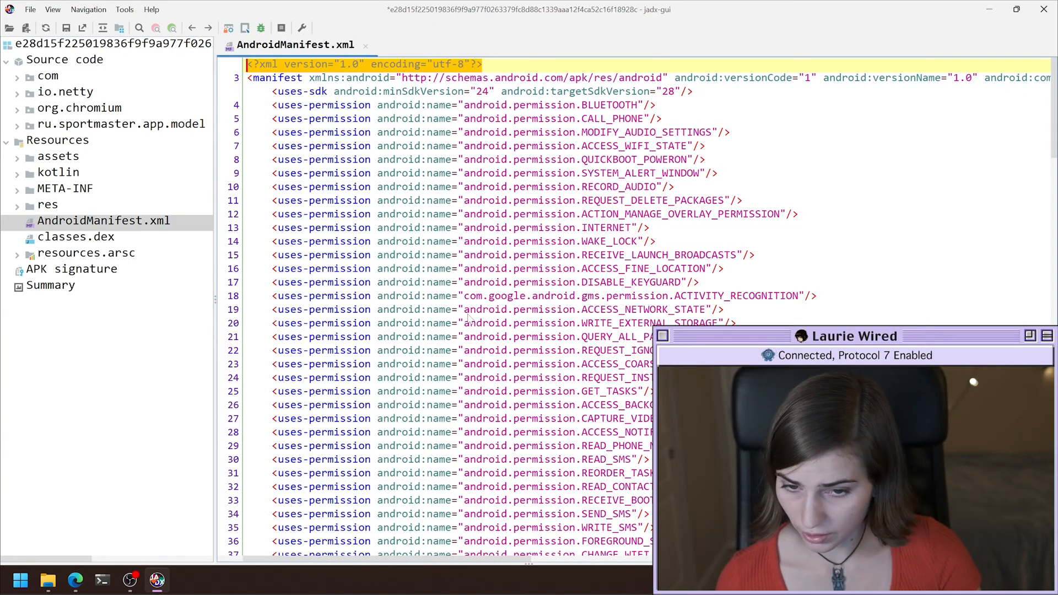
key(ctrl+plus)
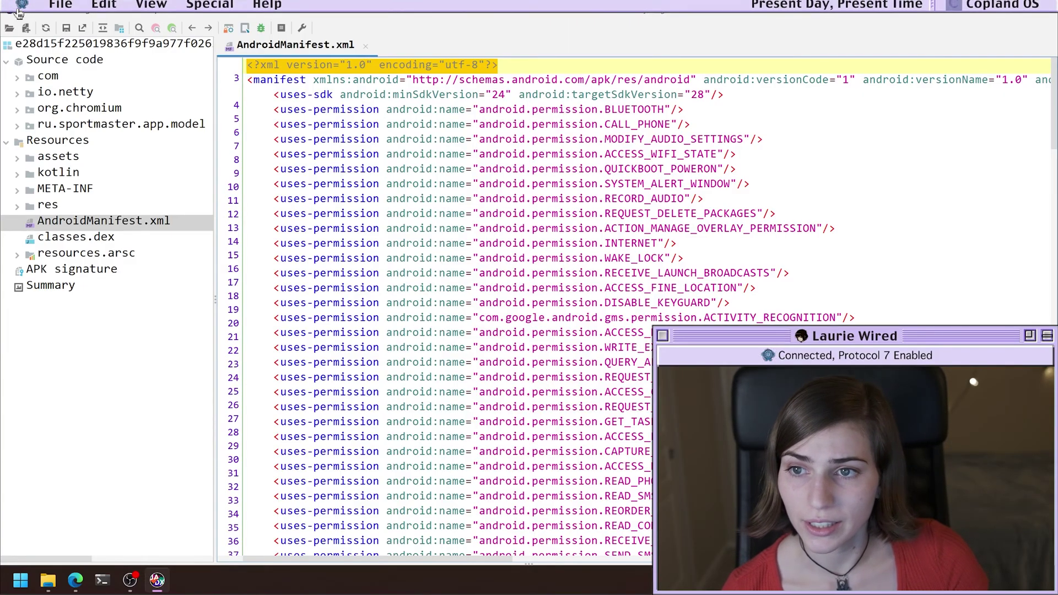
Disconnect from the Wired and show the Android Manifest Goodies notes
click(18, 12)
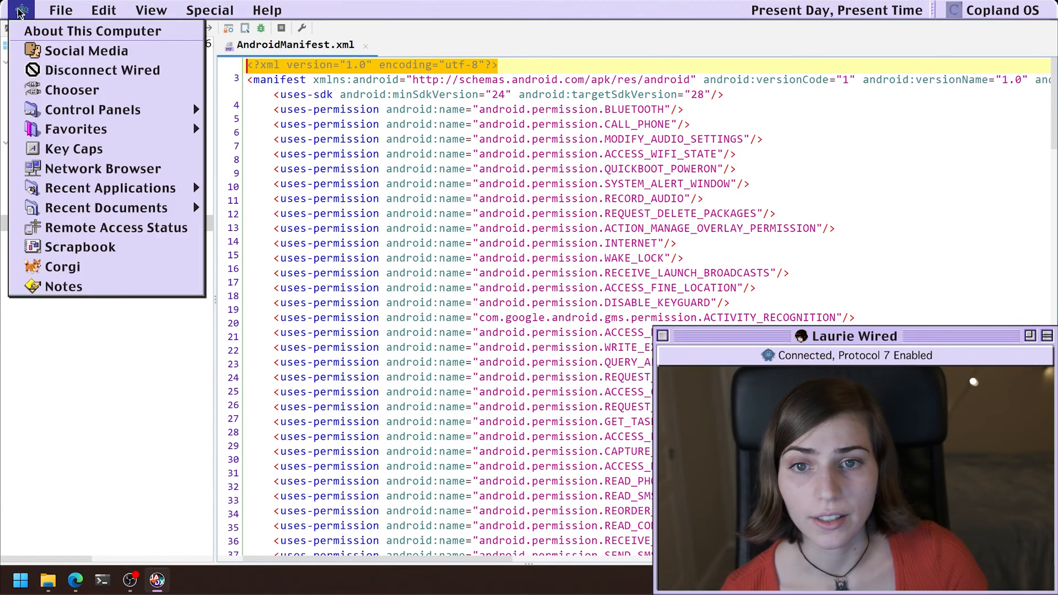
click(91, 73)
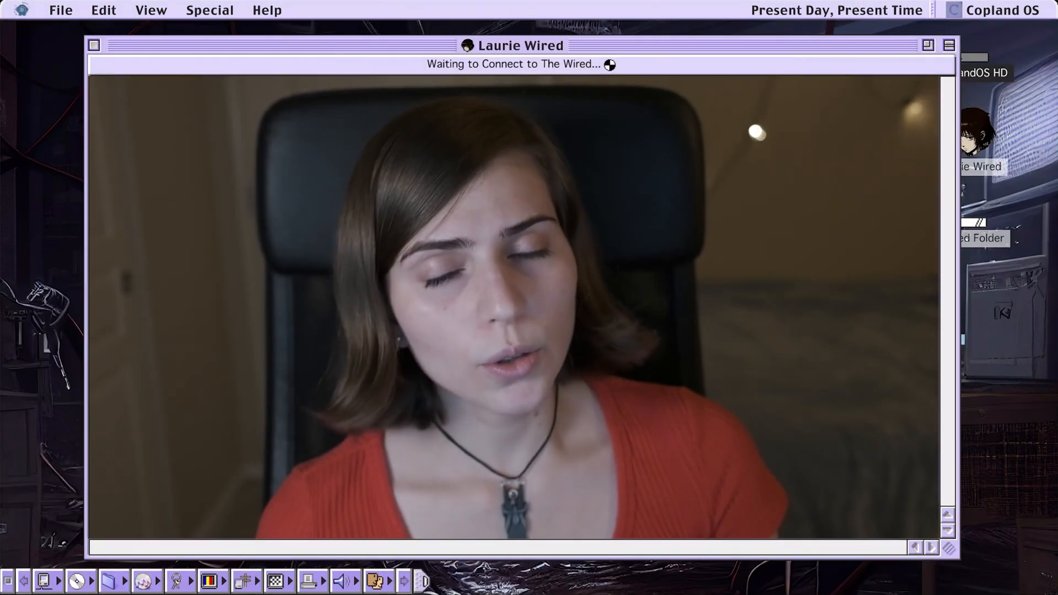
click(21, 10)
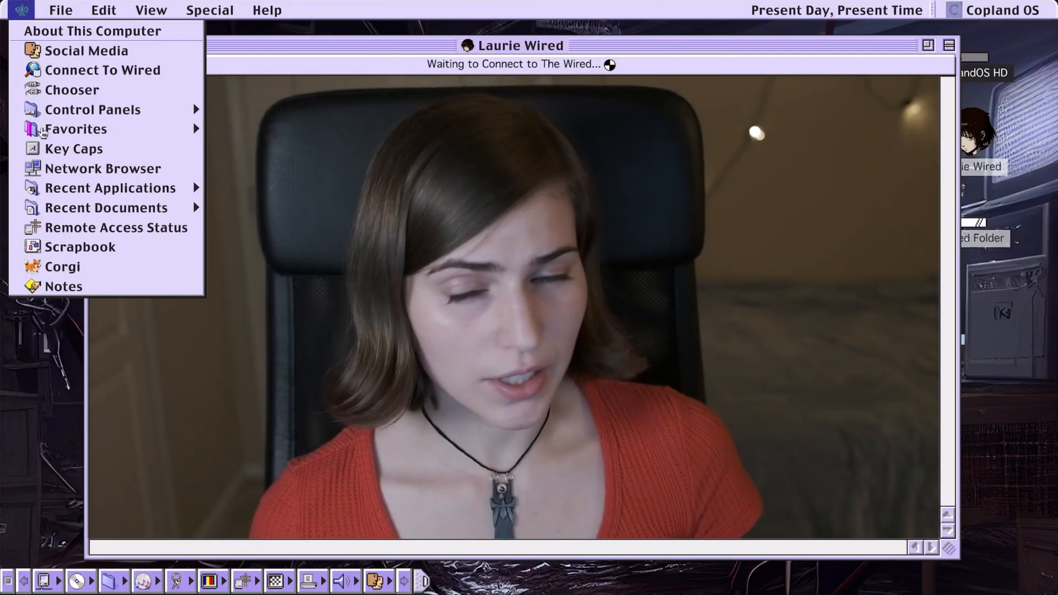
click(64, 216)
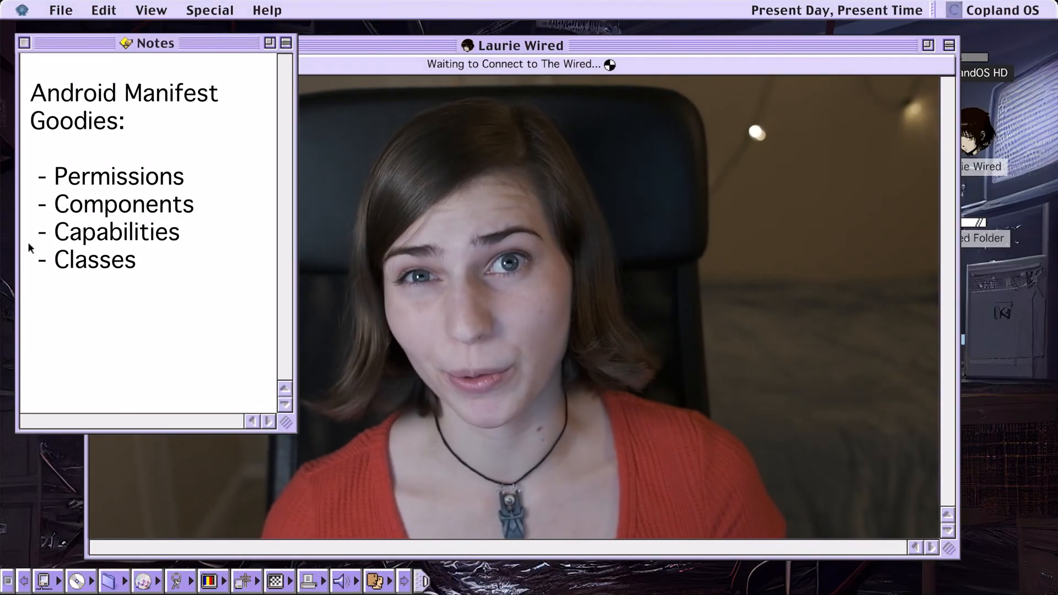
Close the notes window and head back to the code view
click(23, 43)
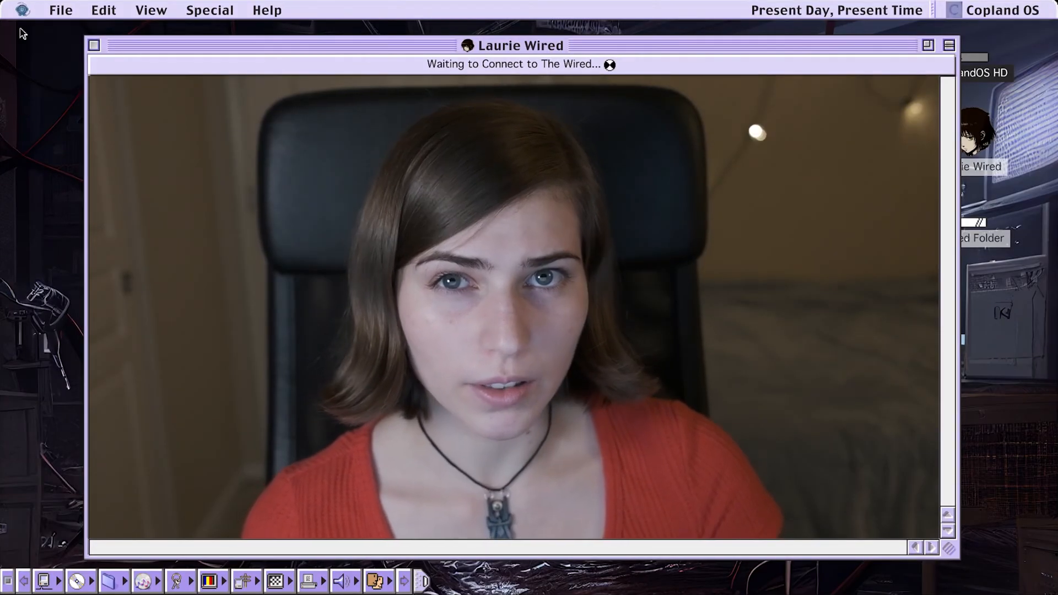
click(21, 10)
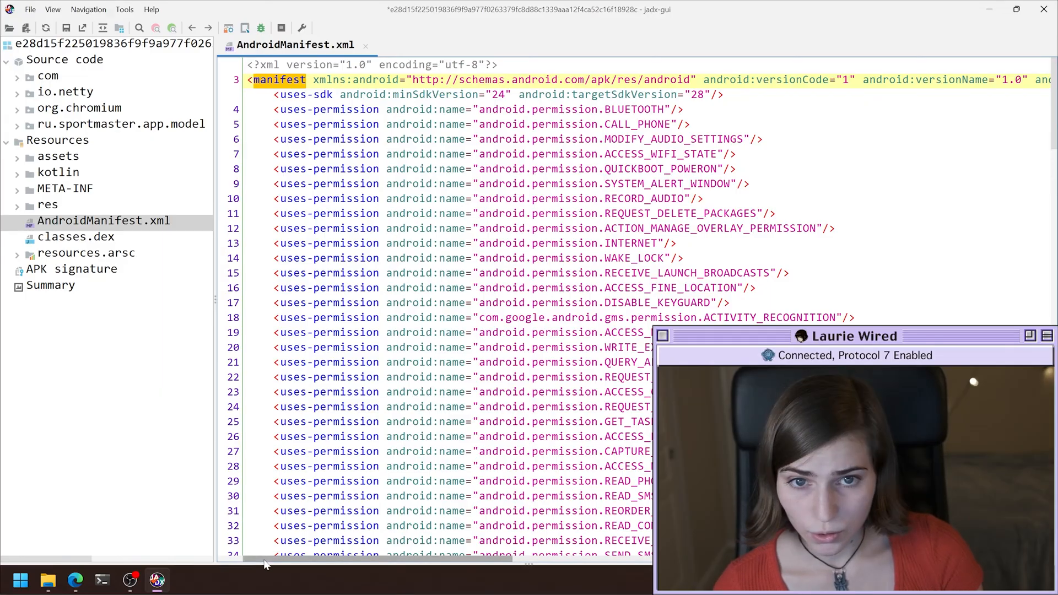
drag(372, 560, 579, 561)
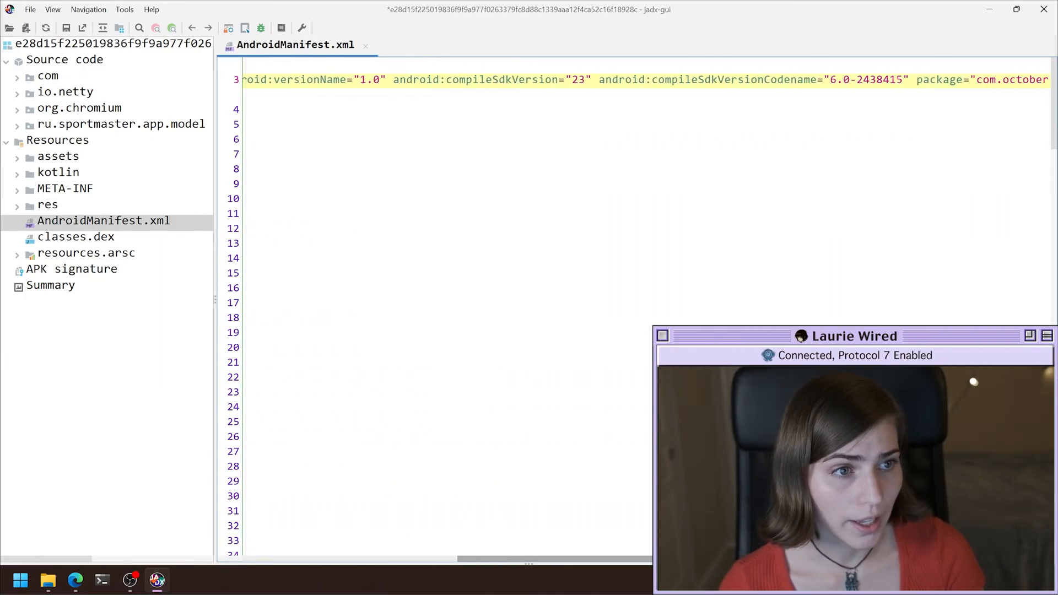
Select the package name com.october.arrive at the end of line 3
click(951, 79)
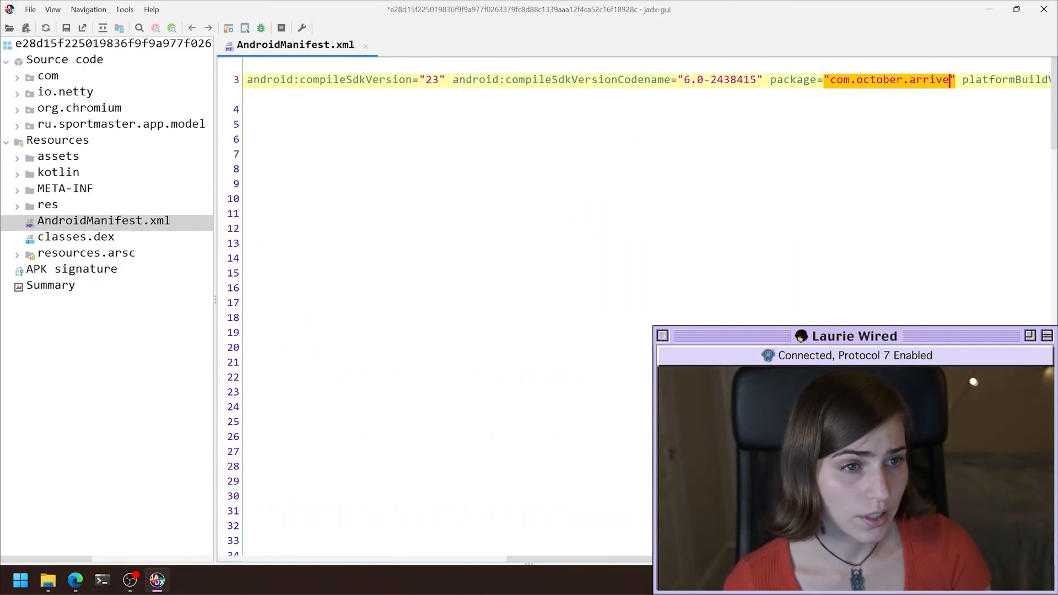
drag(950, 80, 828, 80)
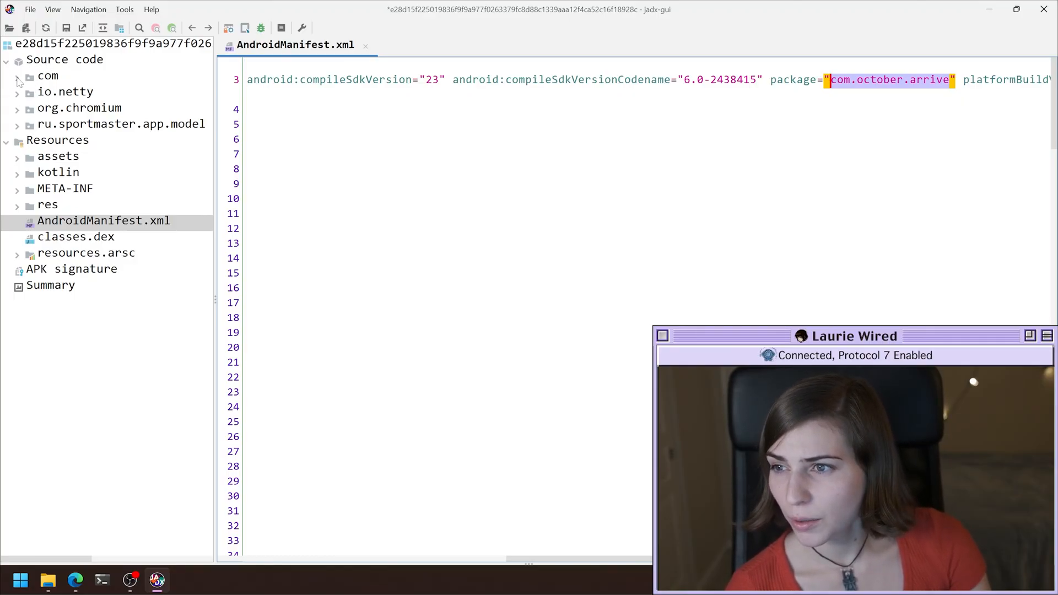
Expand com and october to list the subpackages, briefly expanding then collapsing arrive
click(19, 77)
click(58, 91)
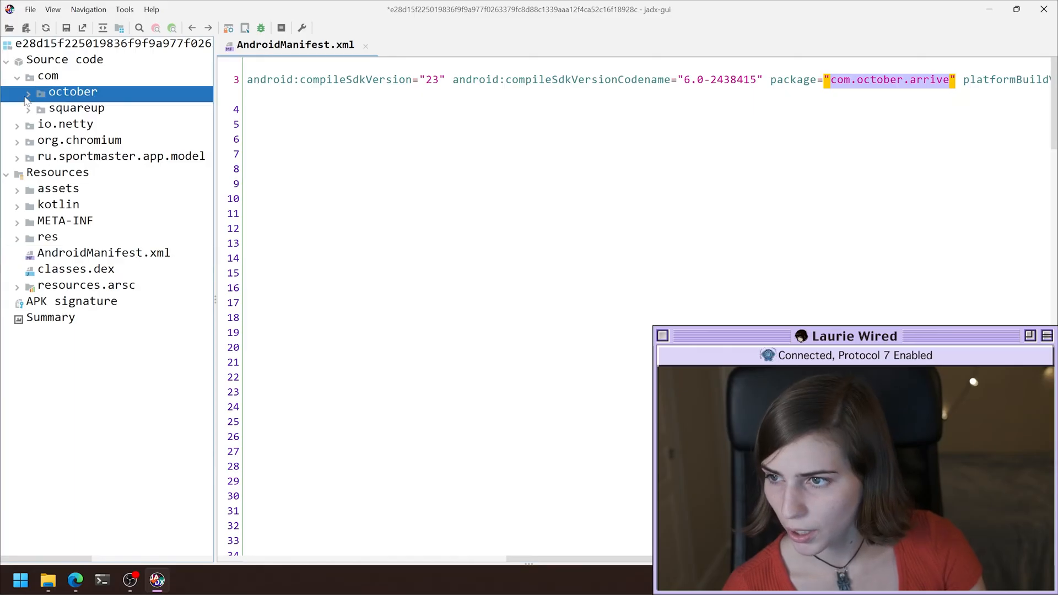
click(28, 91)
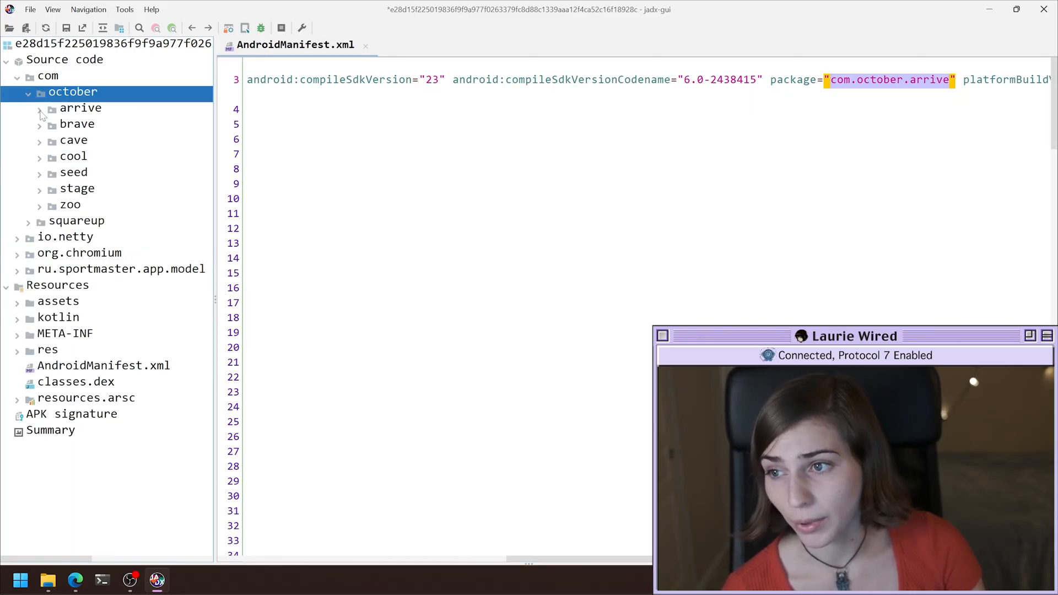
click(40, 109)
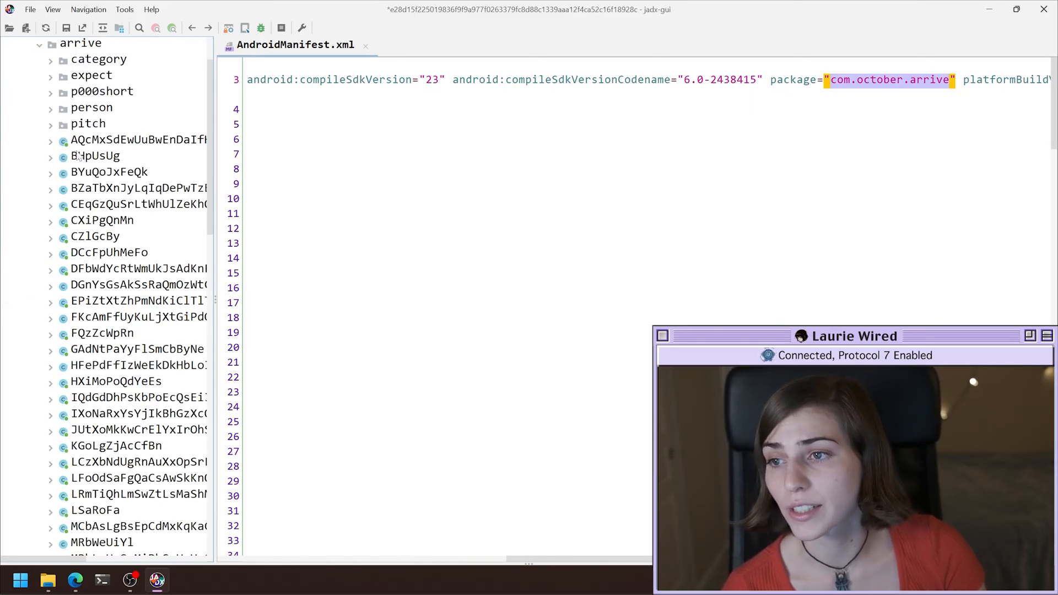
click(40, 43)
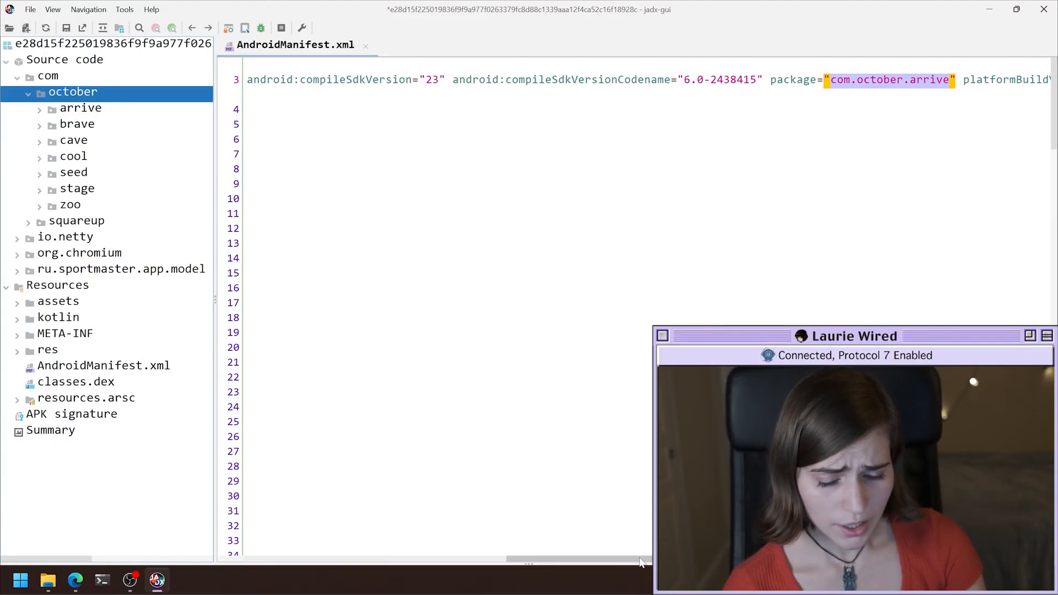
drag(616, 560, 488, 560)
drag(355, 561, 244, 561)
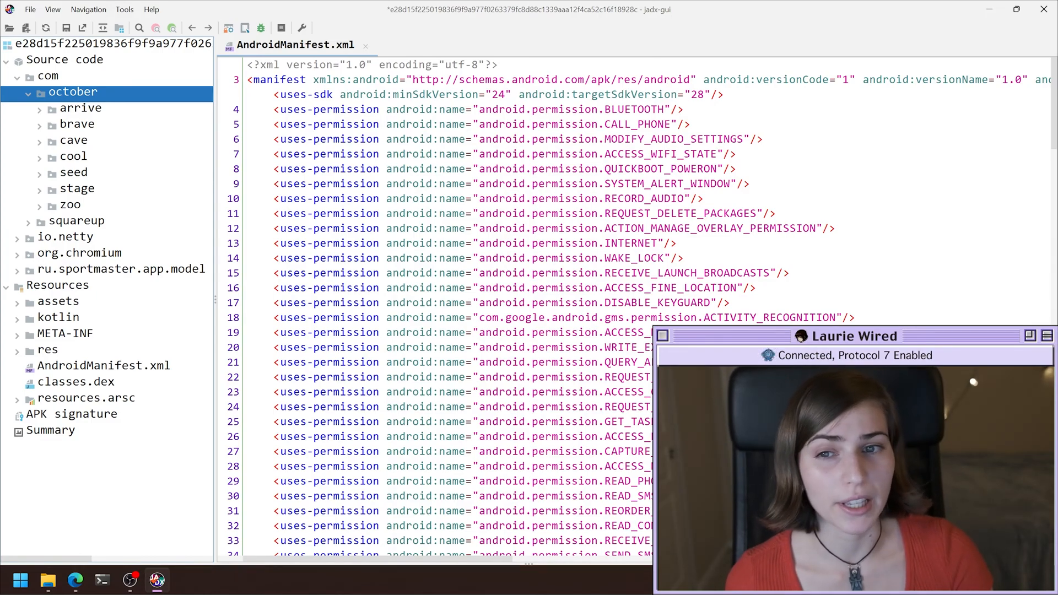
Select minSdkVersion 24, highlight versionCode, then highlight every uses-permission tag
drag(387, 94, 506, 95)
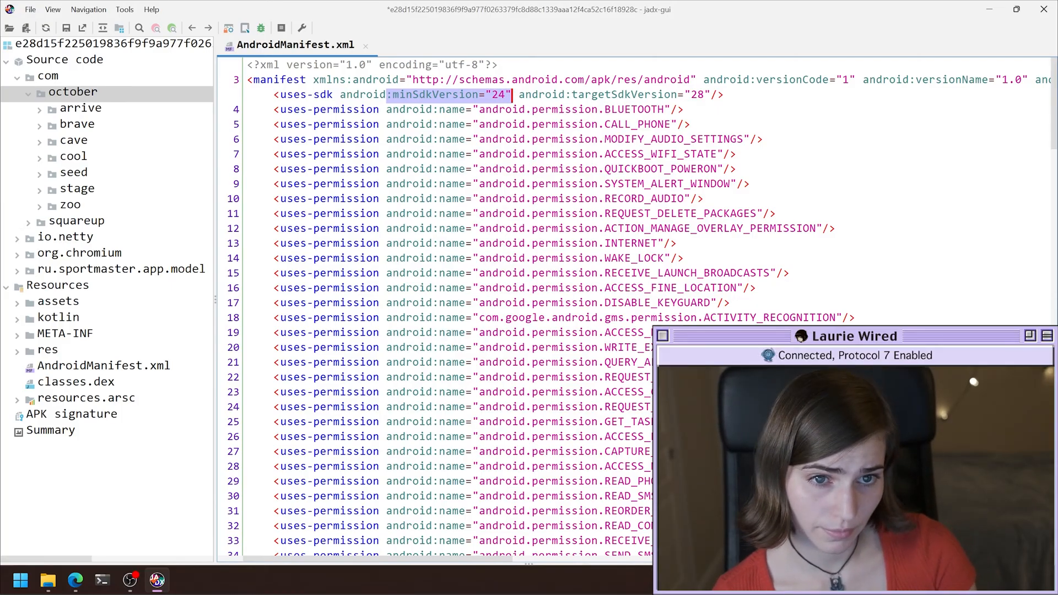
double_click(768, 79)
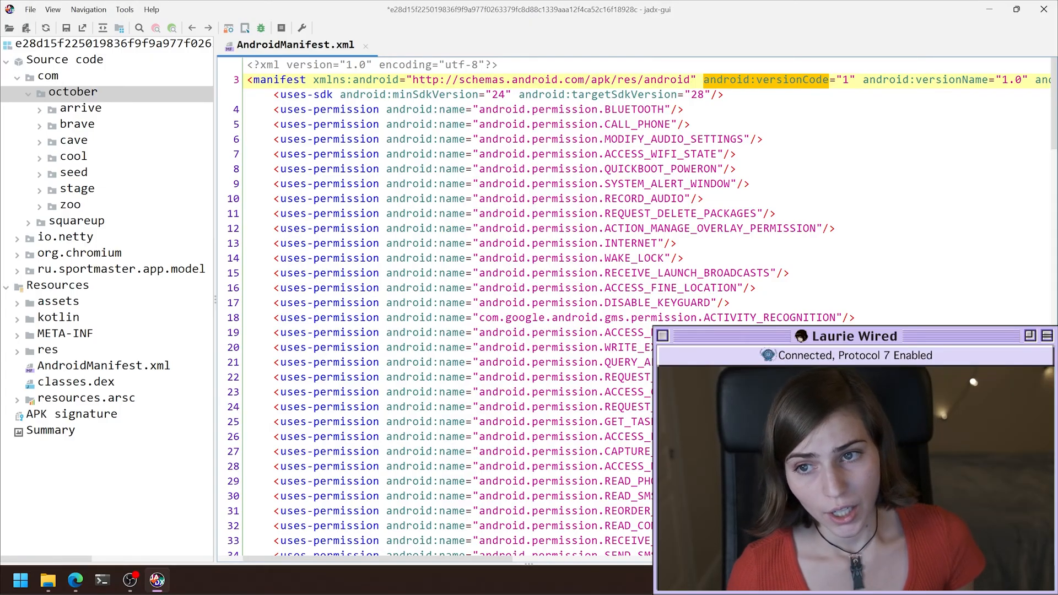
click(328, 109)
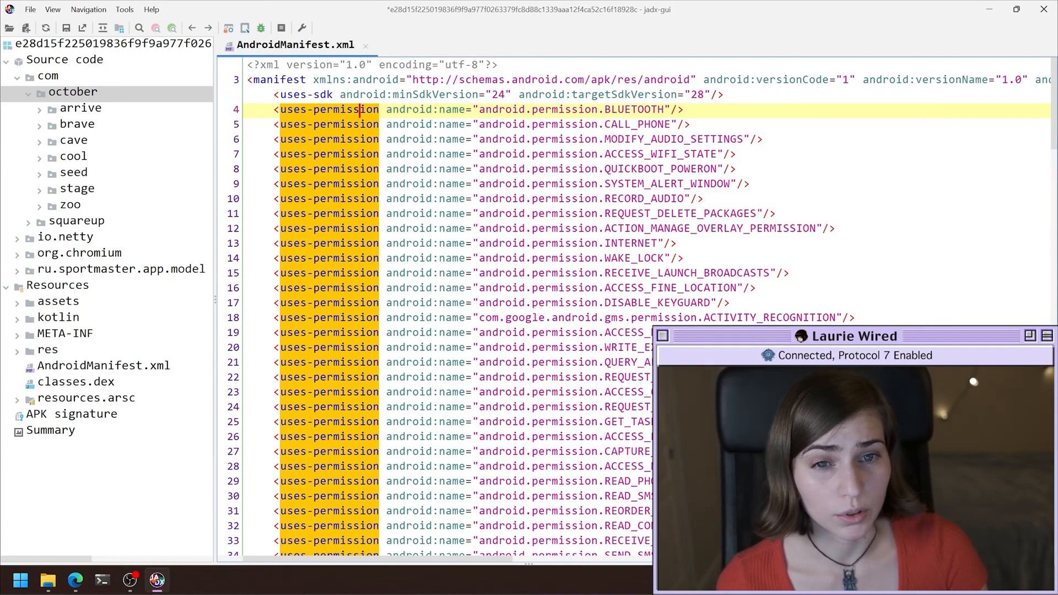
Mark the CALL_PHONE, RECORD_AUDIO, READ_SMS, WRITE_SMS, CAPTURE_VIDEO_OUTPUT and READ_CONTACTS permissions in turn
click(631, 124)
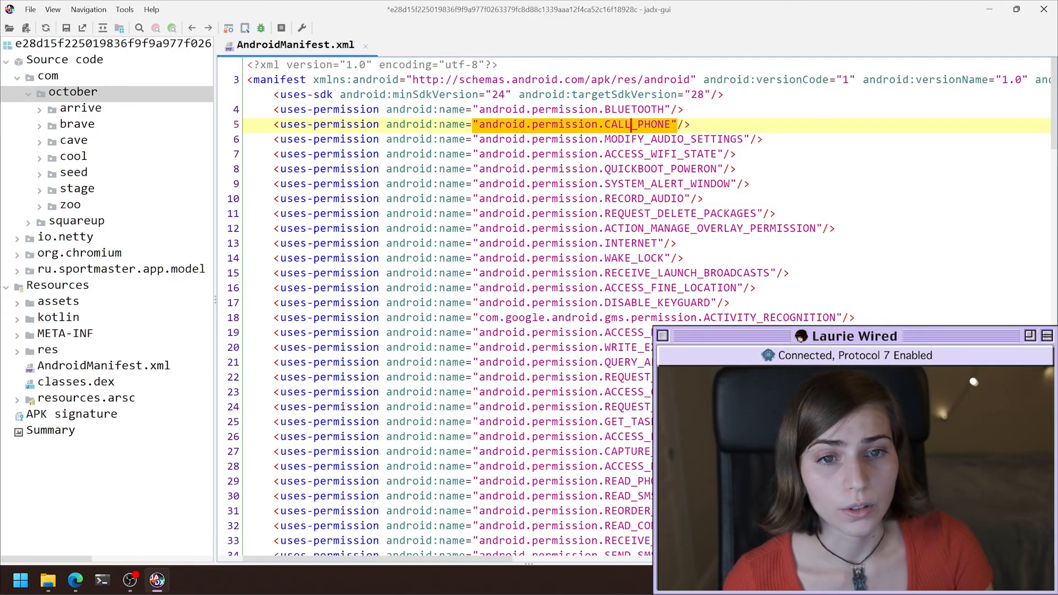
key(Down)
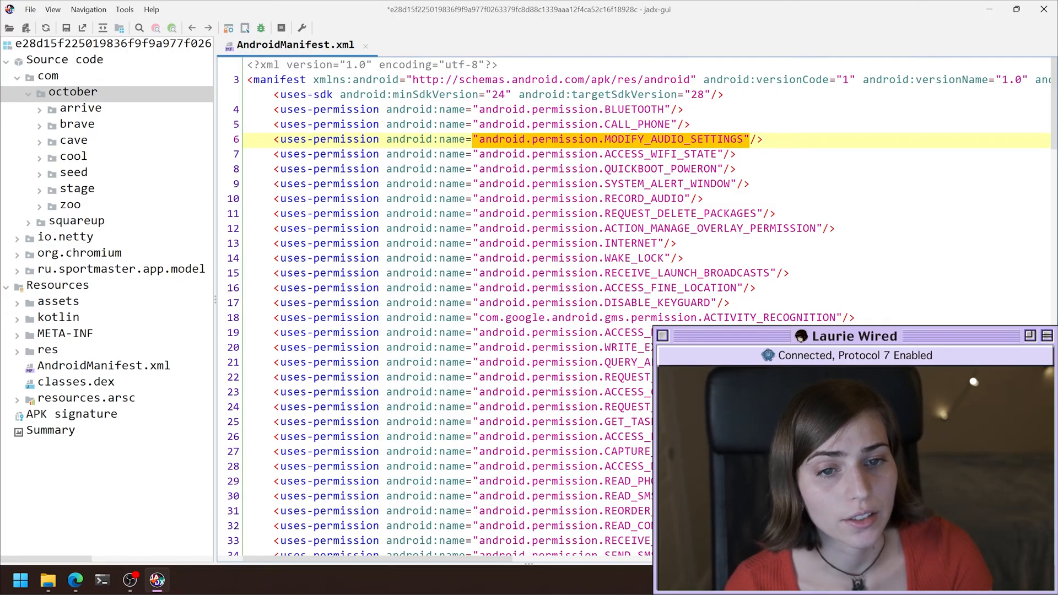
click(644, 199)
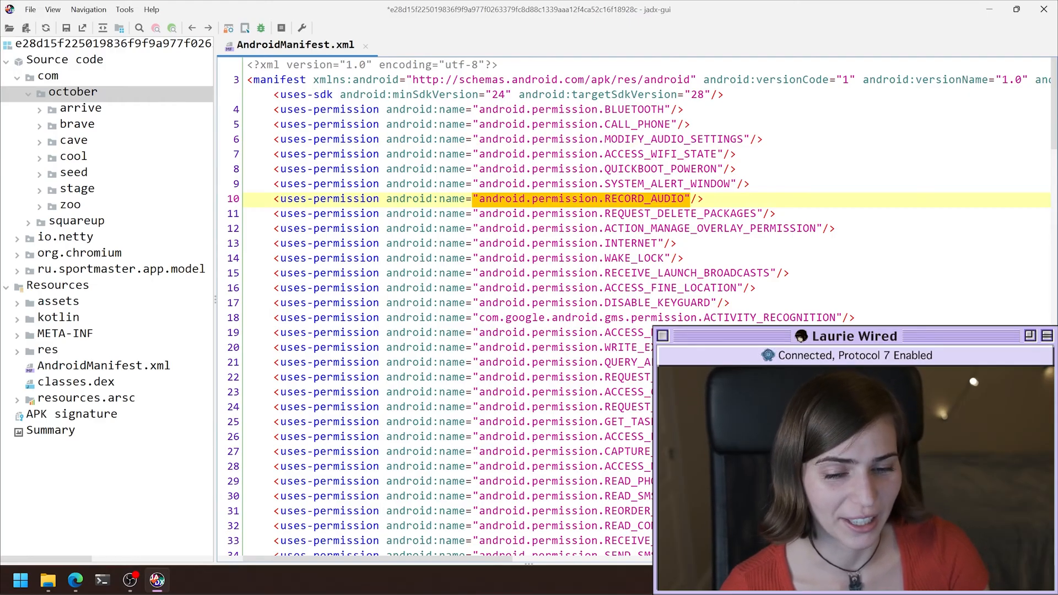
scroll(646, 198, down, 1)
scroll(646, 198, down, 1)
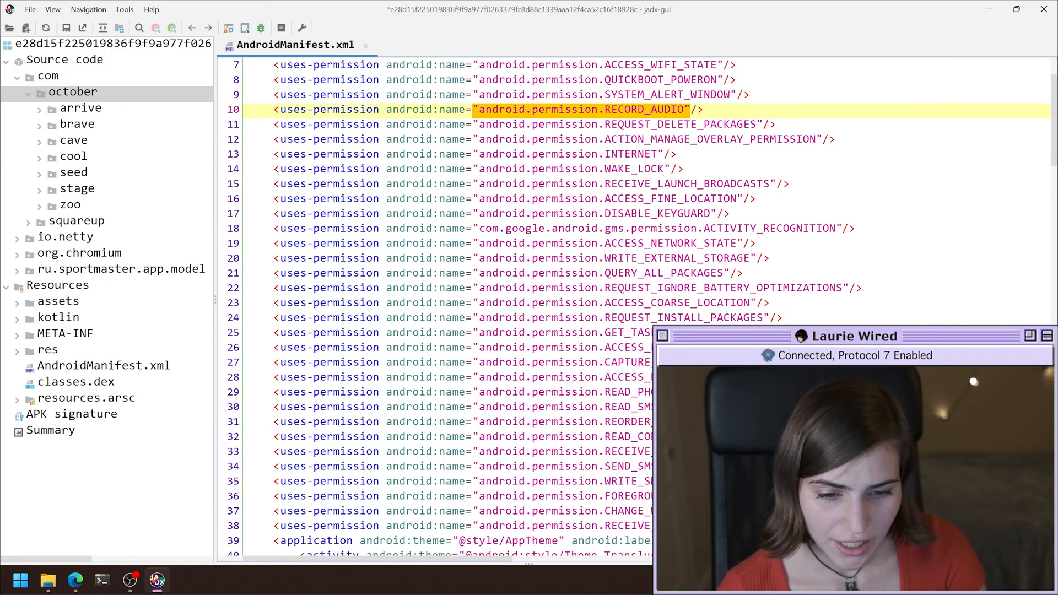
scroll(646, 199, down, 1)
click(579, 362)
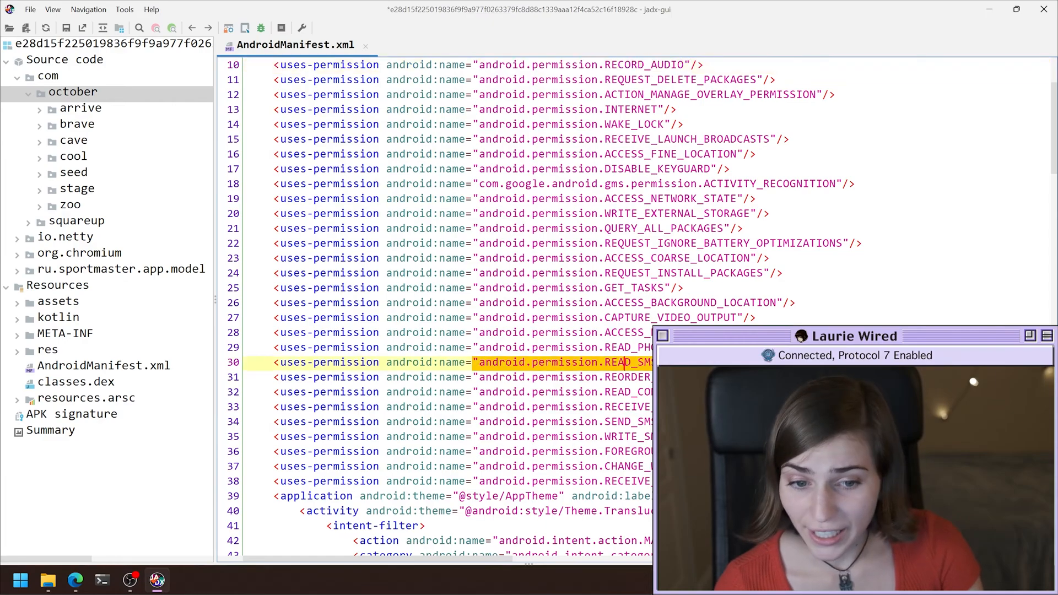
click(621, 437)
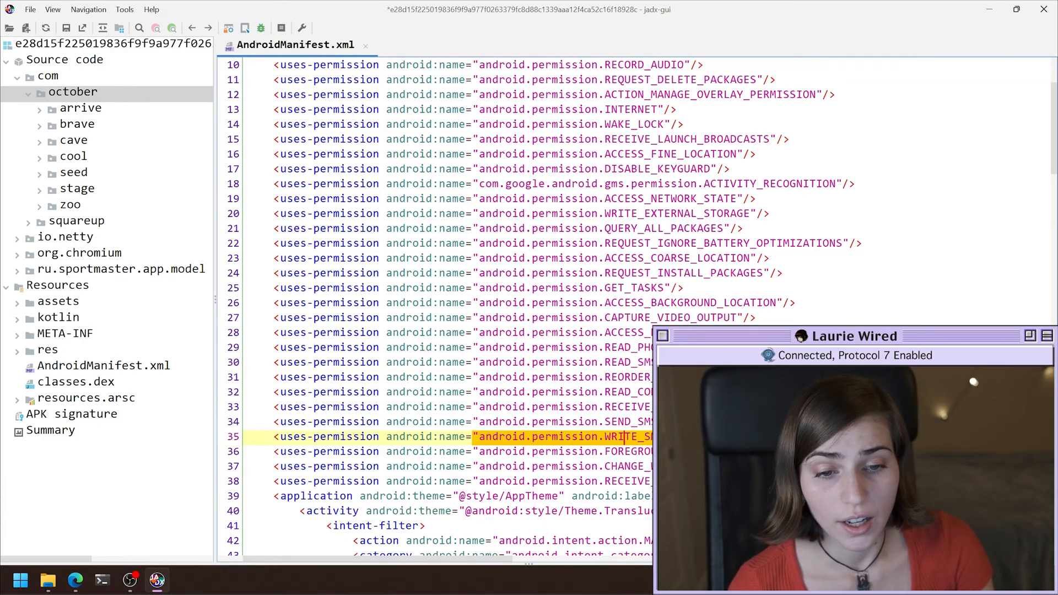
click(686, 318)
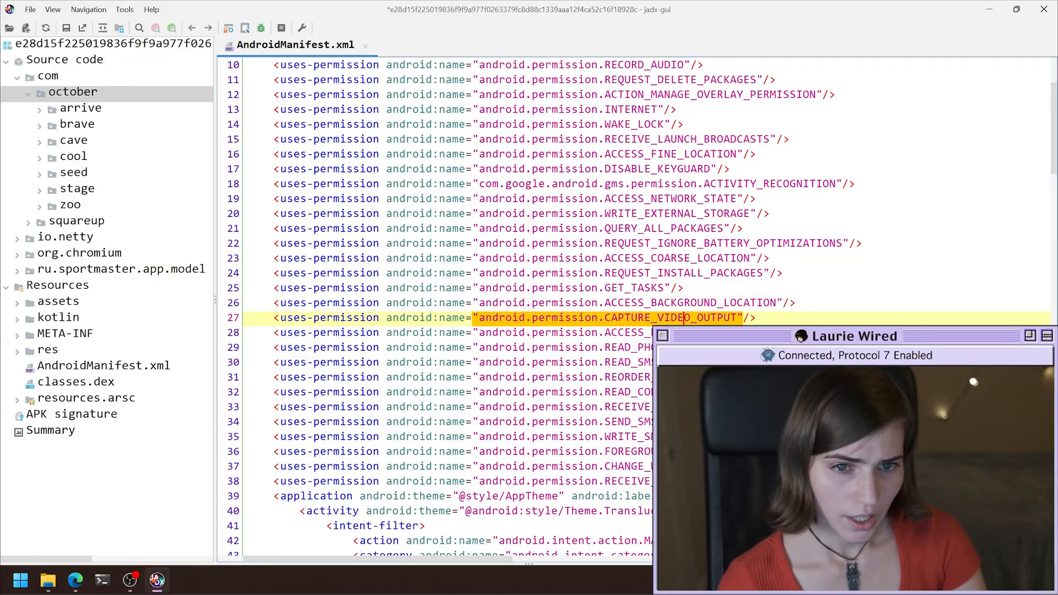
scroll(530, 314, down, 3)
scroll(687, 184, down, 2)
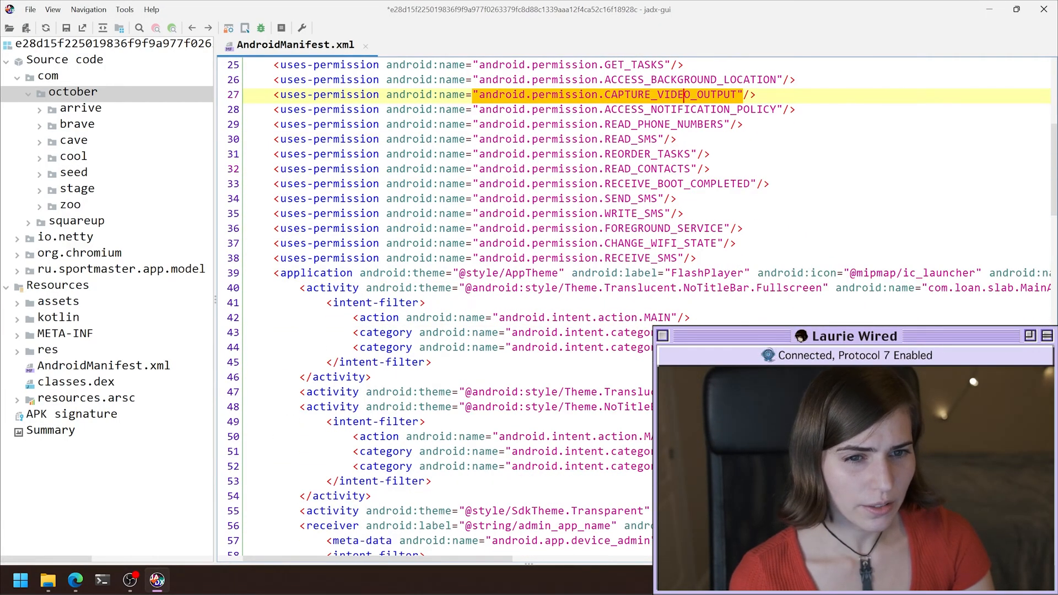
click(710, 170)
click(19, 11)
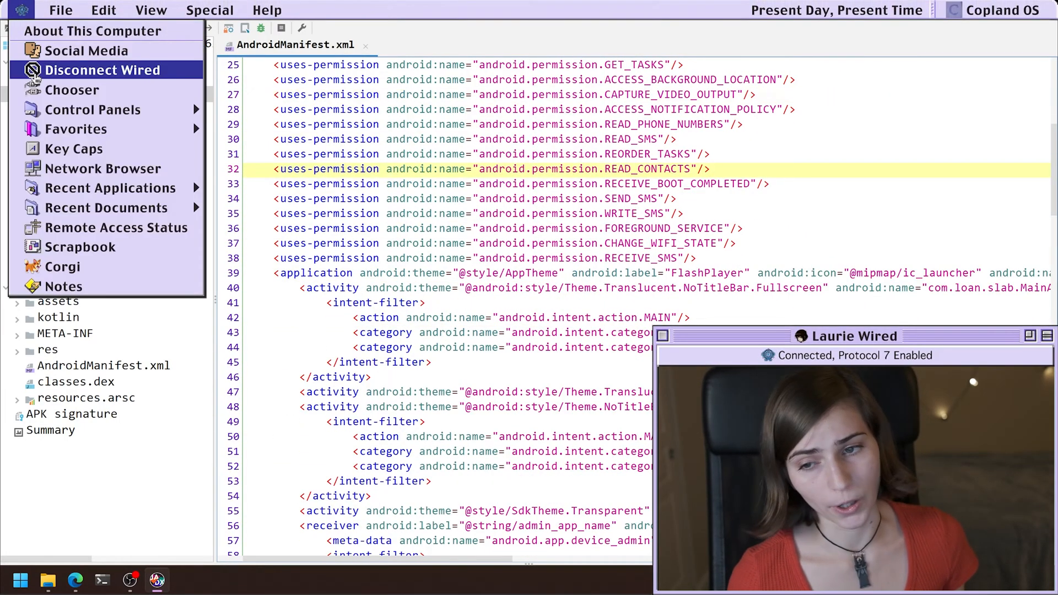
click(74, 73)
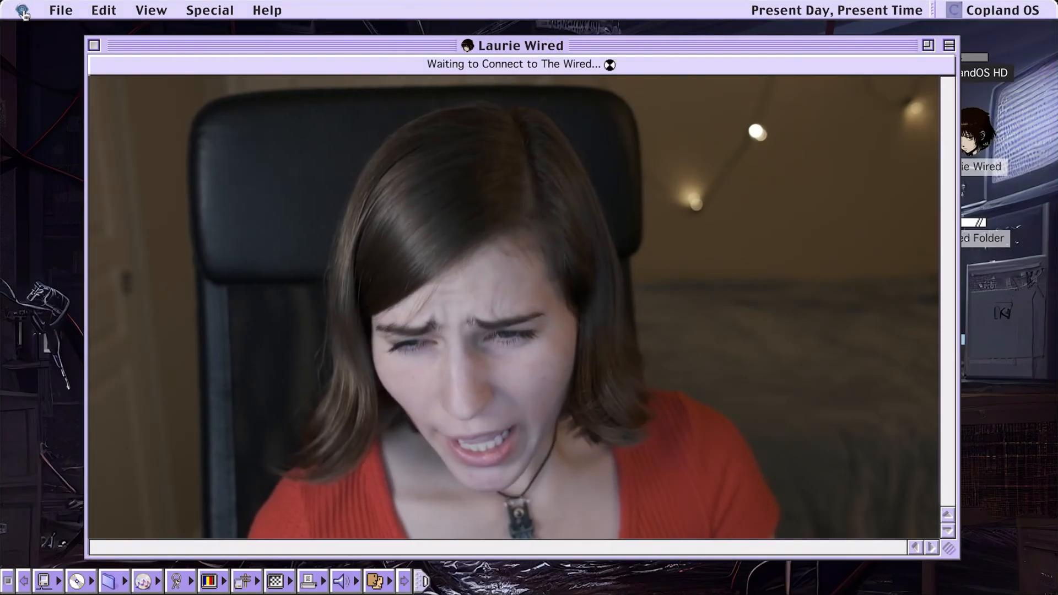
click(21, 10)
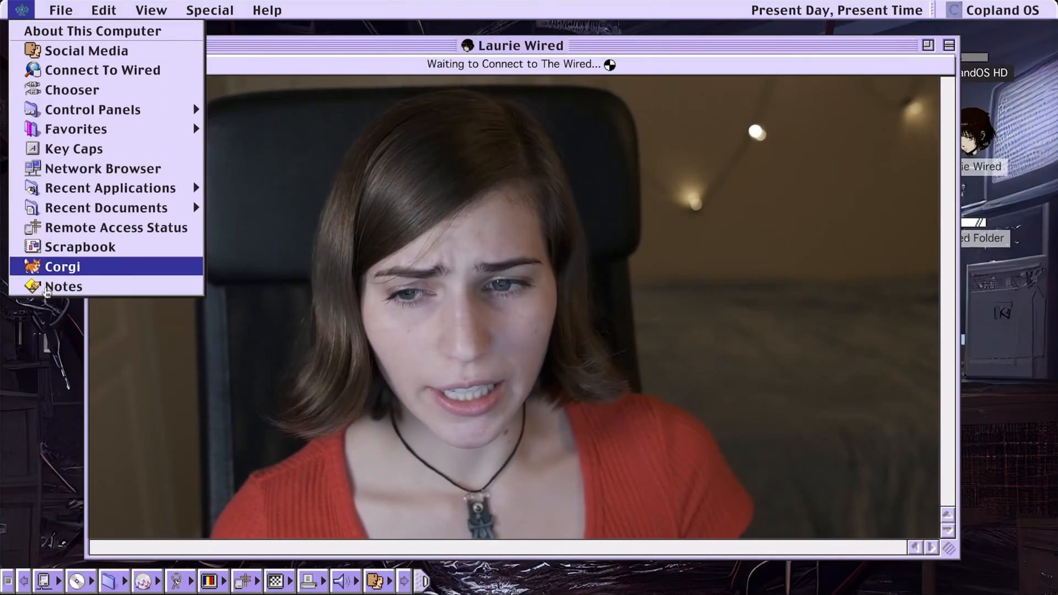
click(63, 281)
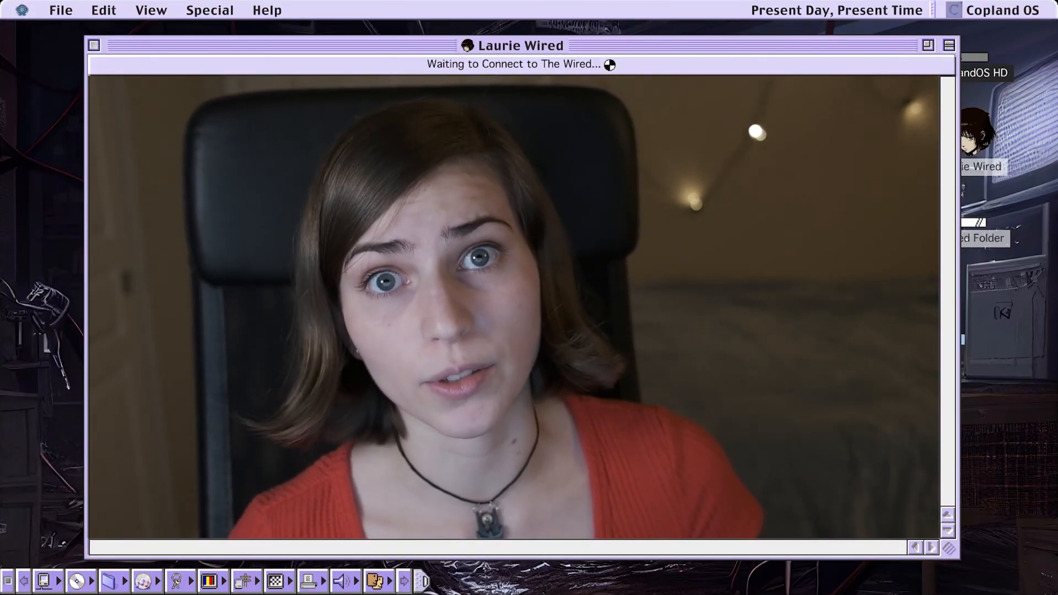
click(22, 10)
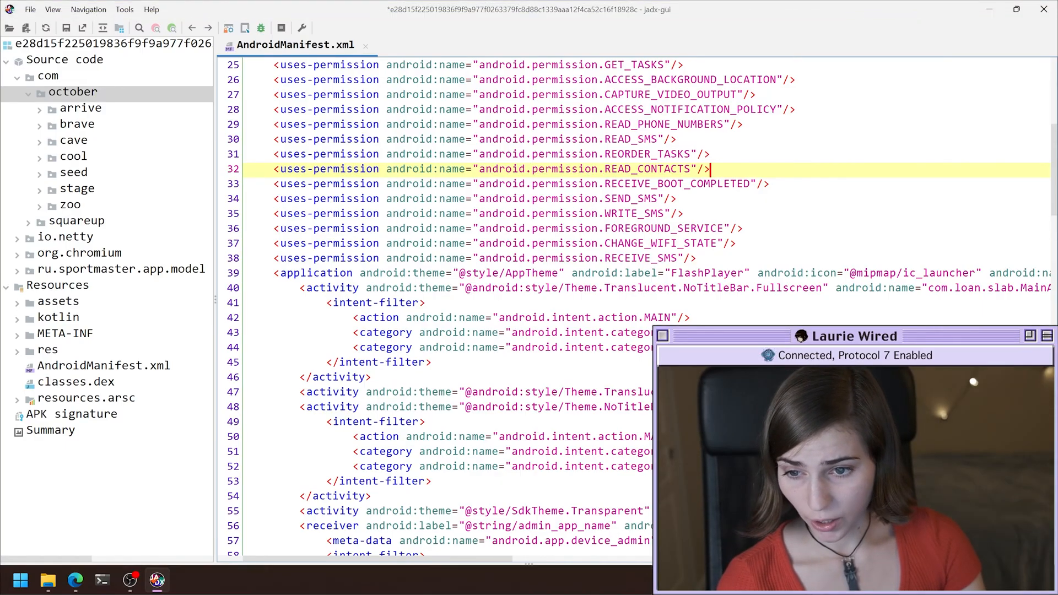
On the line 39 application tag, select the class name GAdNtPaYyFlSmCbByNe under android:name
click(315, 273)
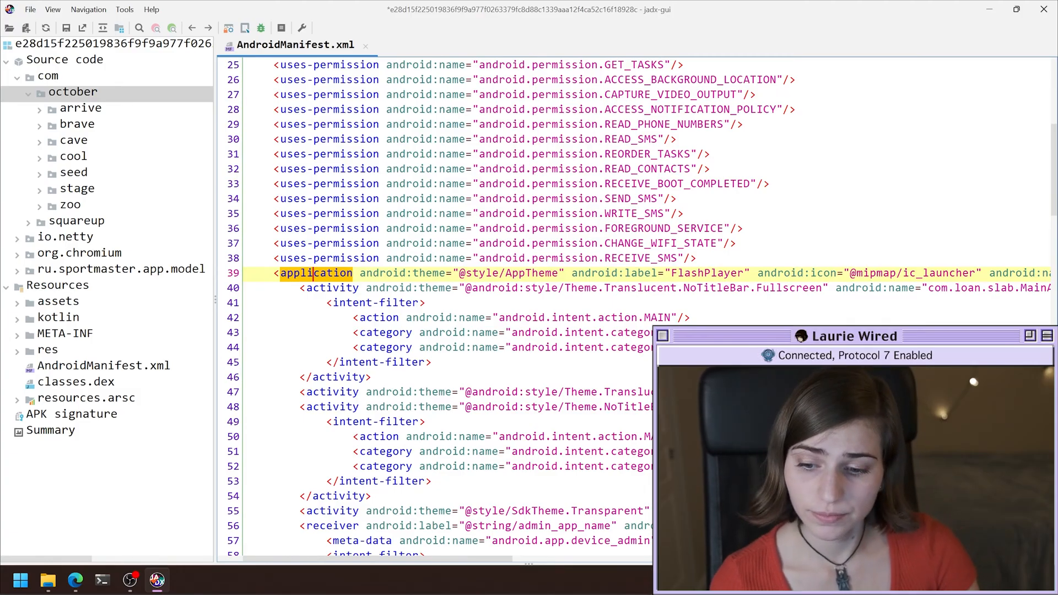
drag(314, 564, 463, 564)
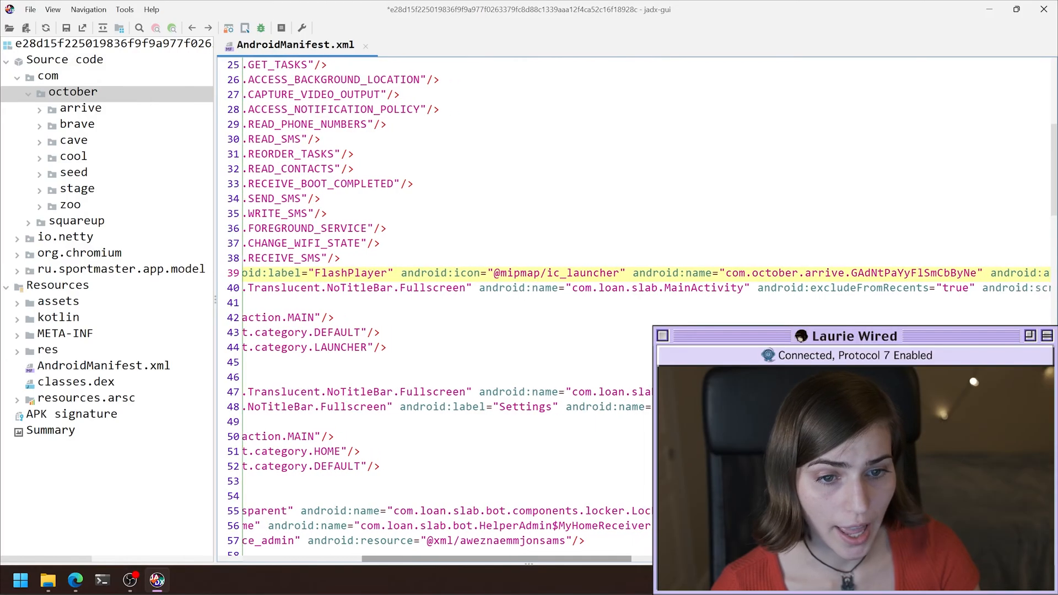
click(641, 273)
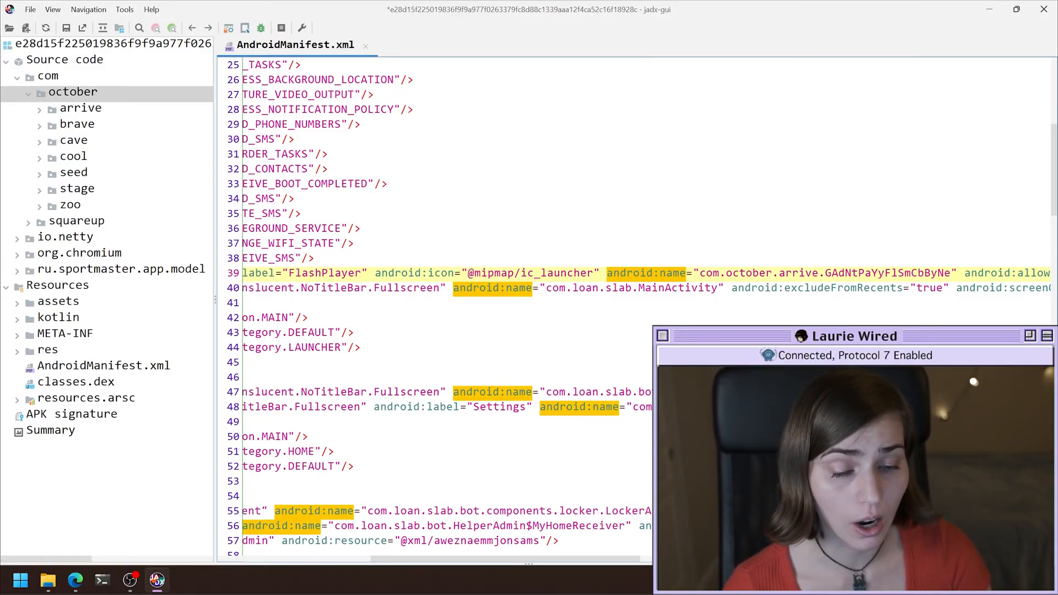
double_click(812, 273)
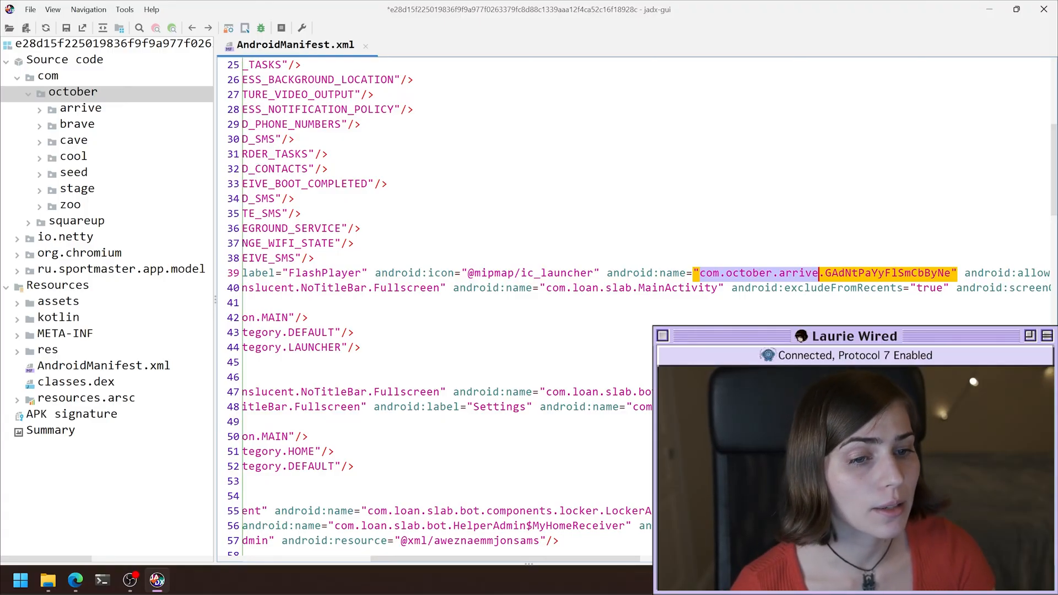
click(839, 273)
drag(884, 273, 955, 273)
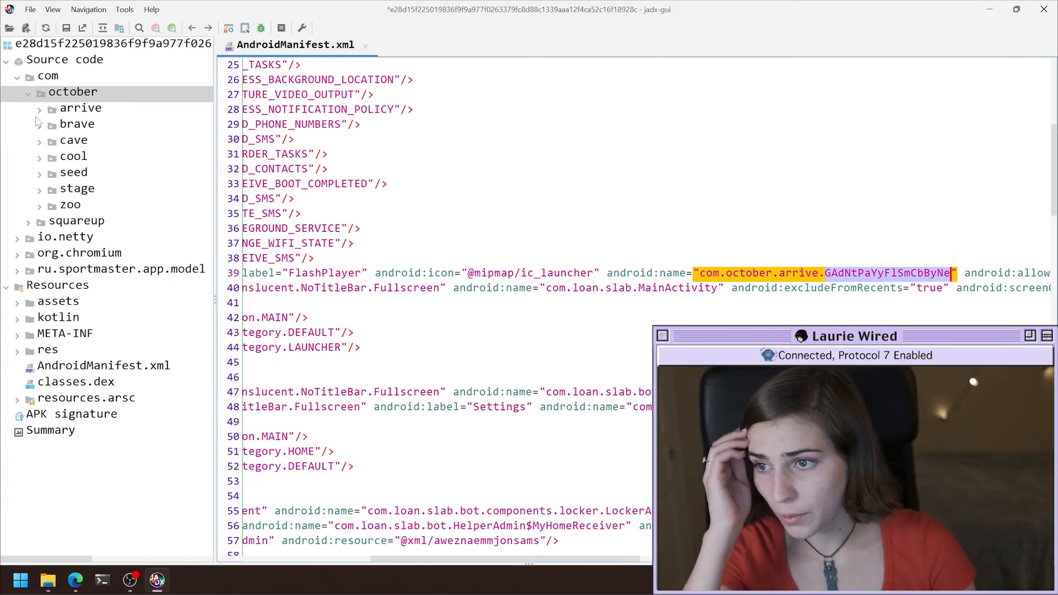
Expand com.october.arrive and view the decompiled GAdNtPaYyFlSmCbByNe Application class
click(40, 109)
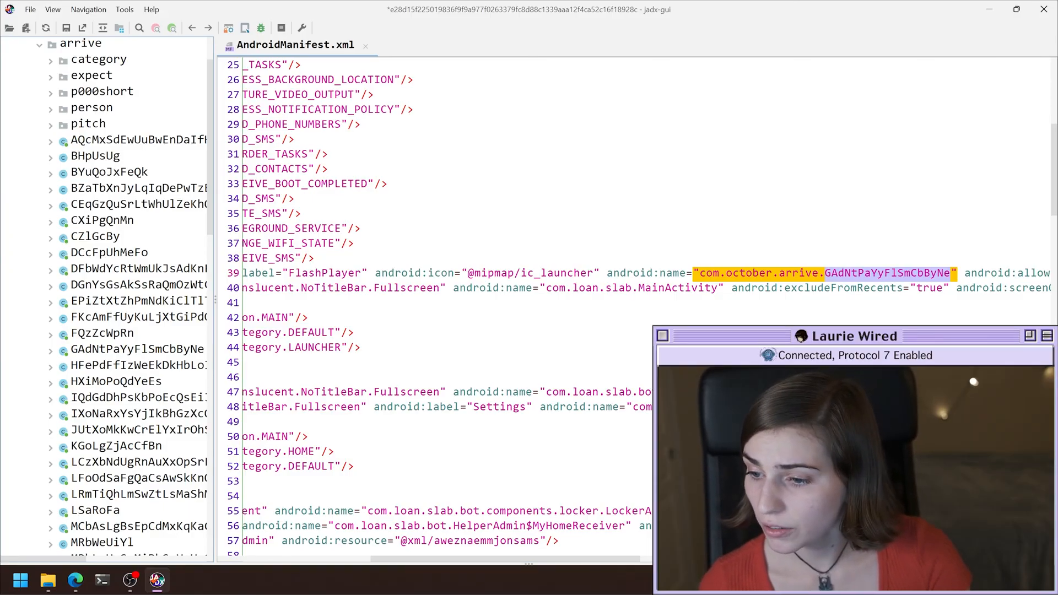
double_click(101, 349)
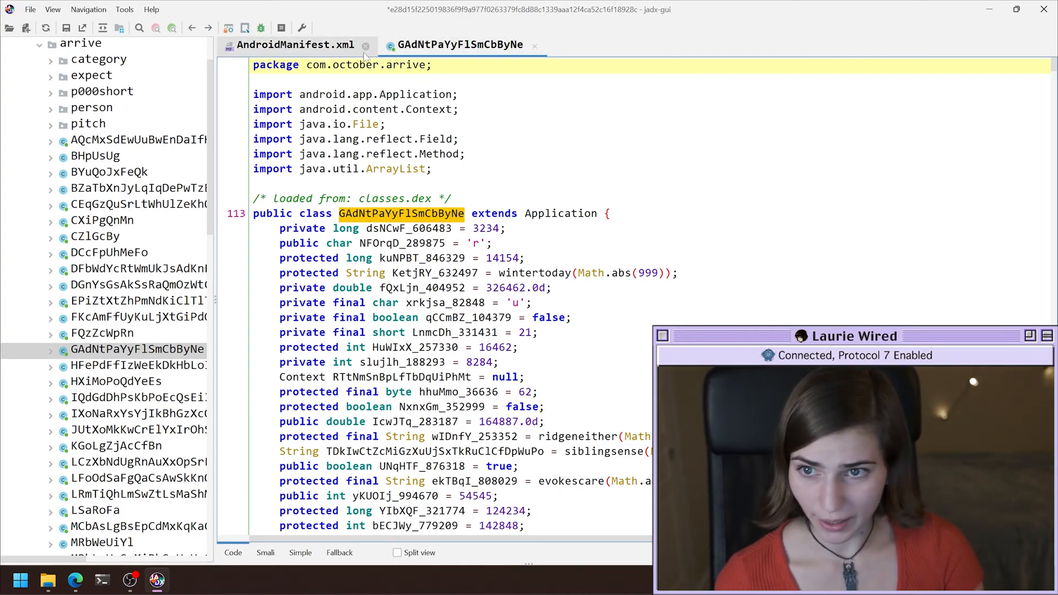
Back in the manifest, locate the android.intent.action.MAIN action and LAUNCHER category lines
click(296, 44)
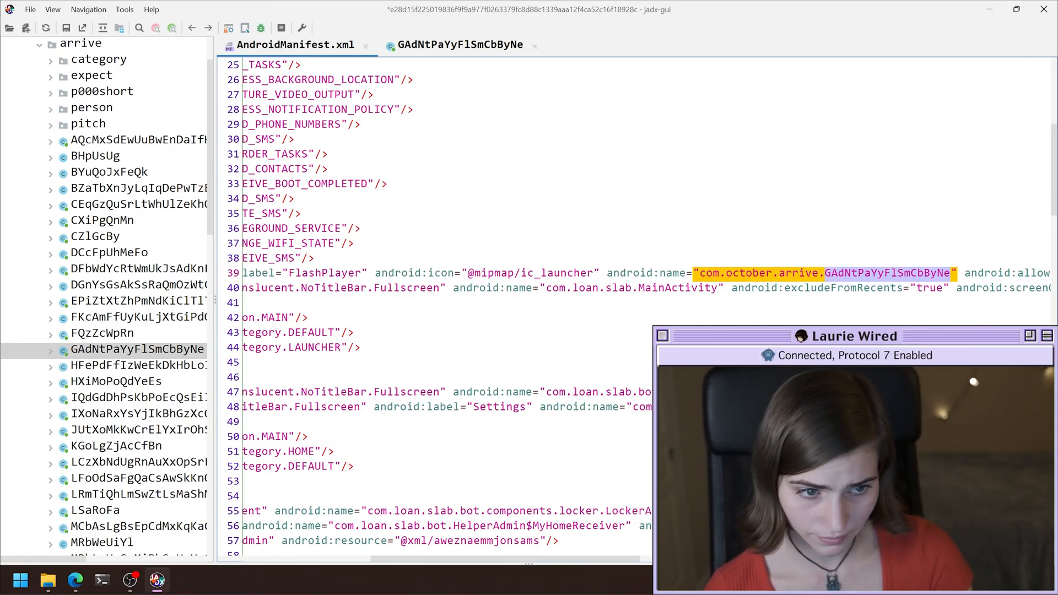
drag(529, 561, 447, 579)
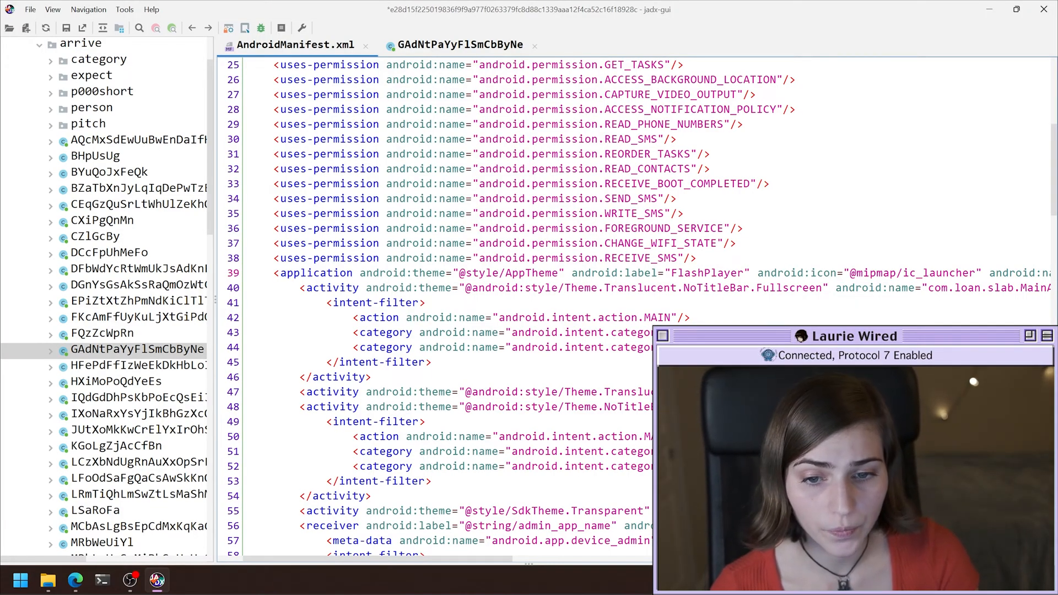
click(534, 318)
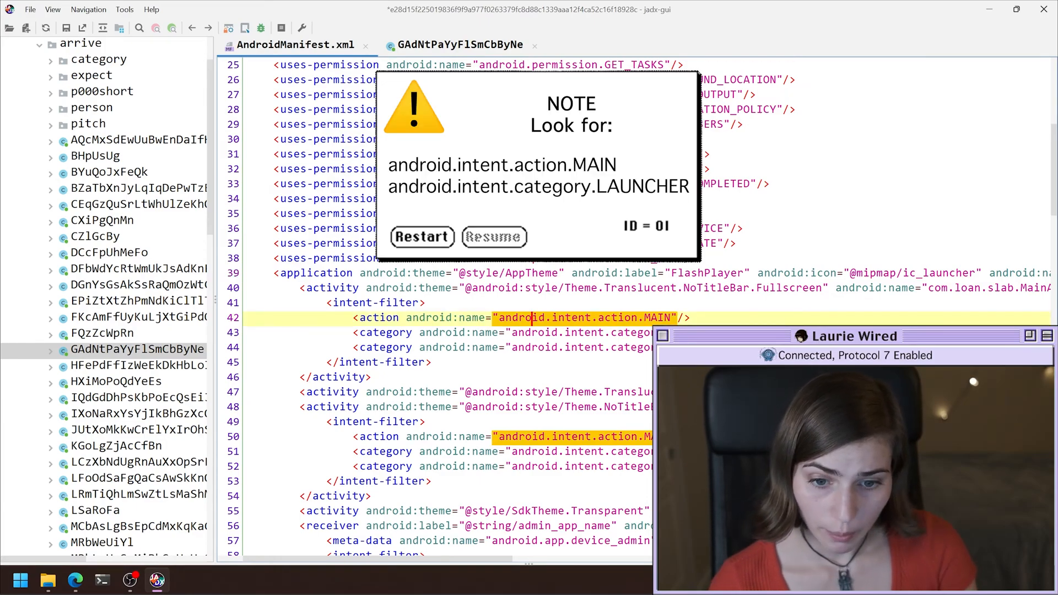
click(579, 347)
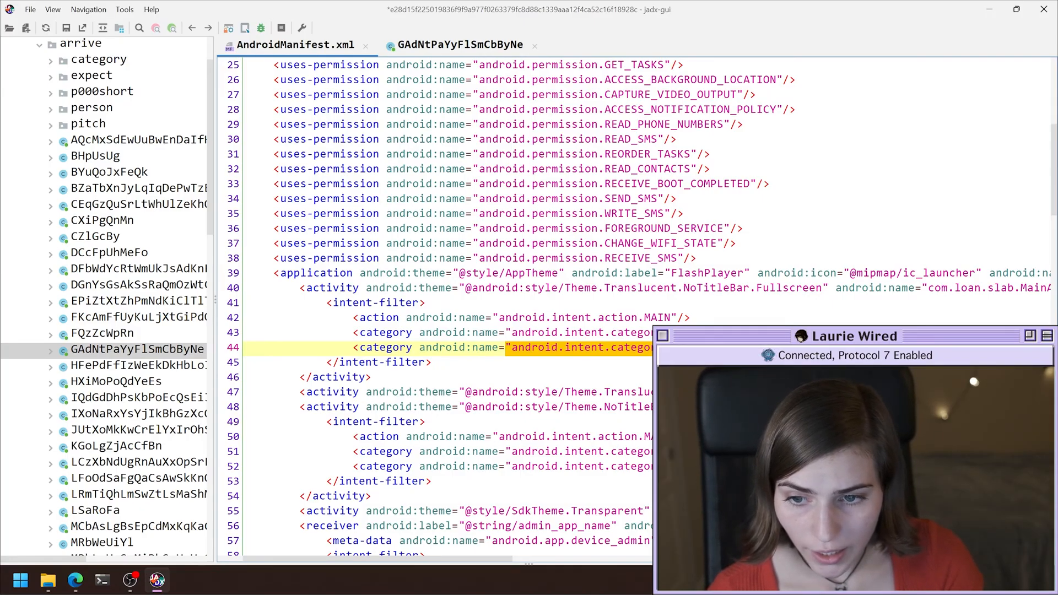
Highlight the activity tags and select com.loan.slab.MainActivity as the launcher activity
click(347, 288)
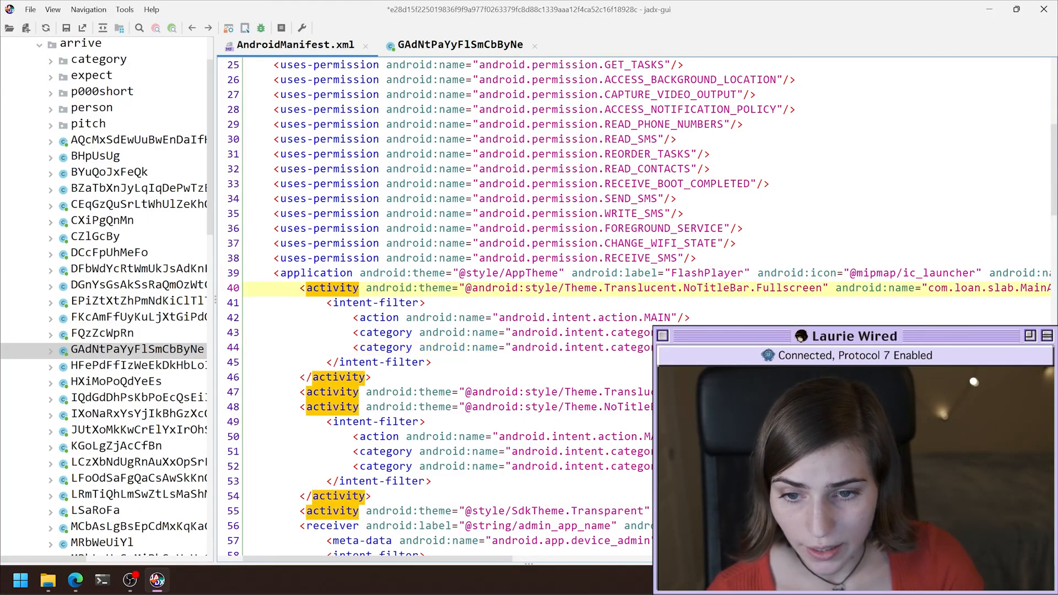
drag(380, 563, 443, 562)
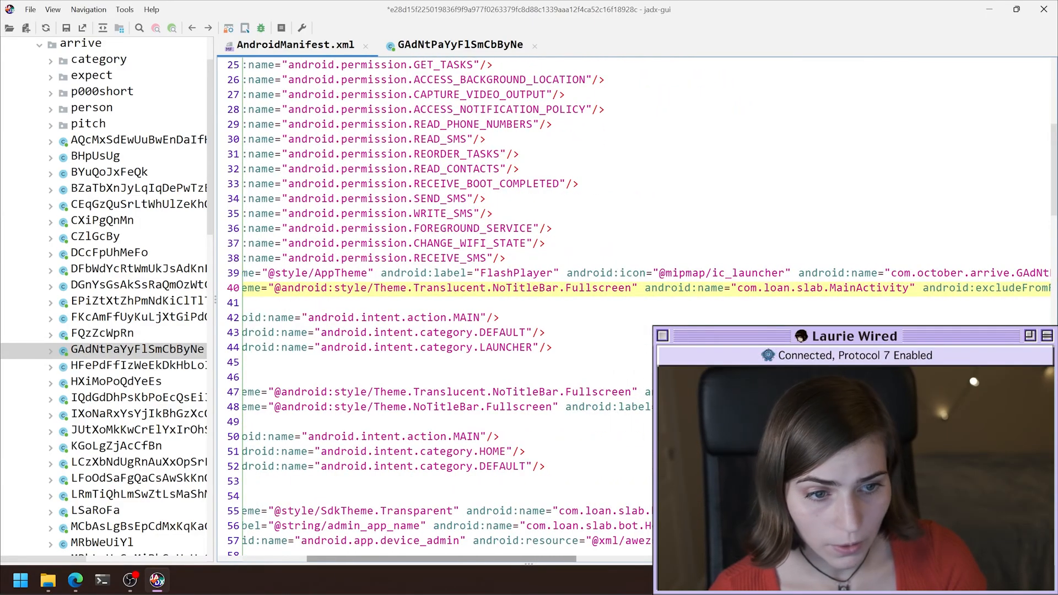
double_click(857, 287)
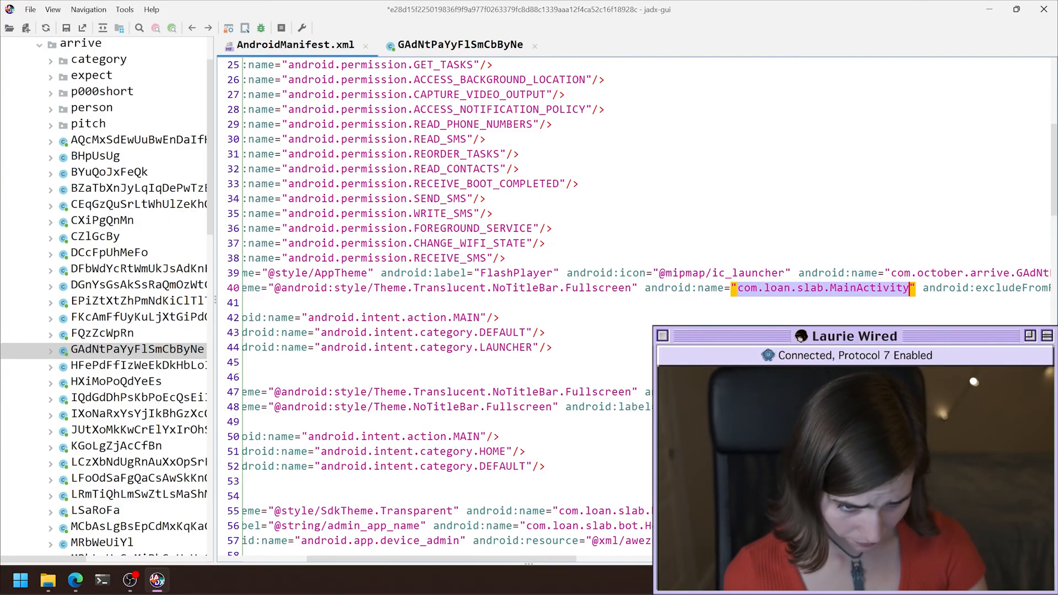
scroll(103, 248, up, 3)
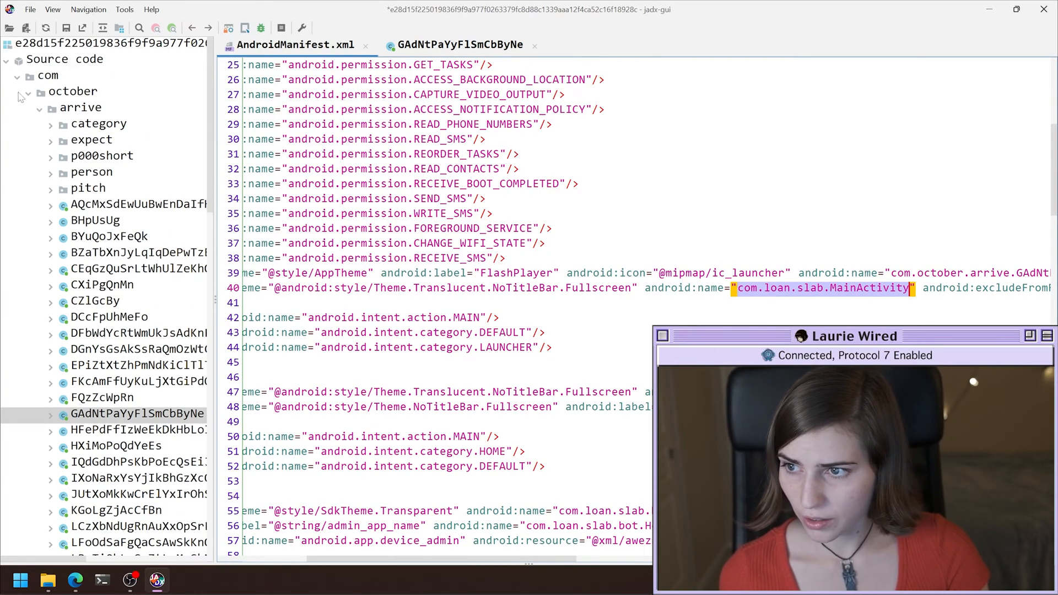
Collapse the october package and bring the launcher intent-filter lines back into view
click(29, 93)
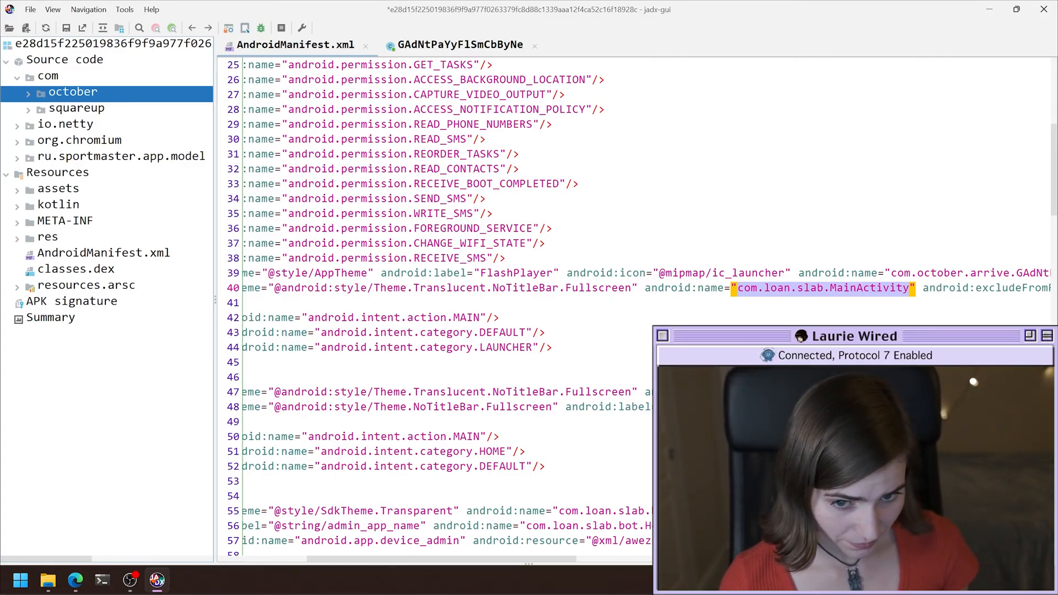
click(513, 333)
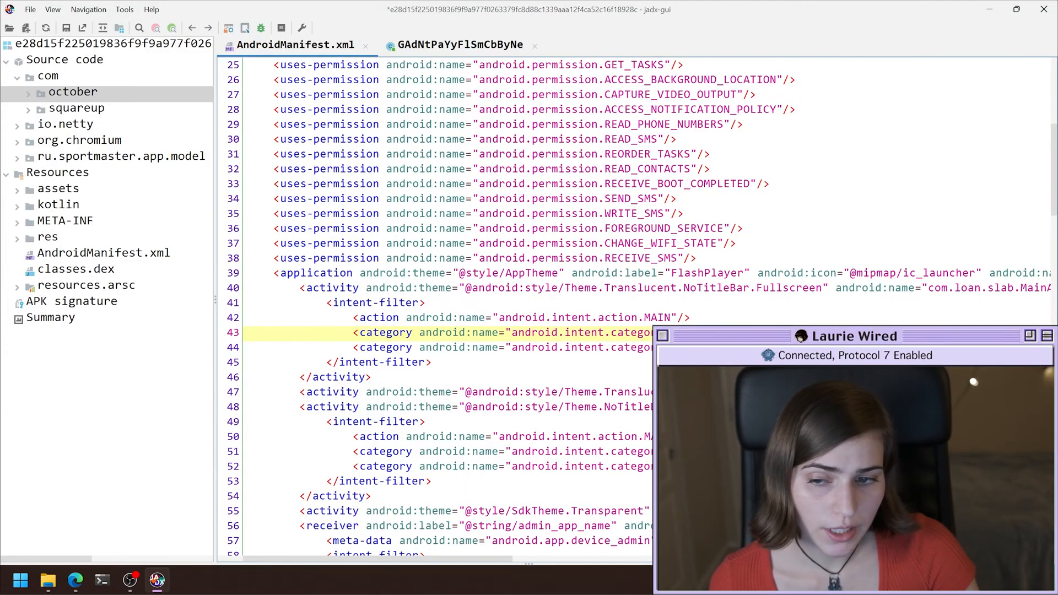
Highlight every activity tag again while moving toward the device-admin receiver block
key(Up)
key(Up)
key(Up)
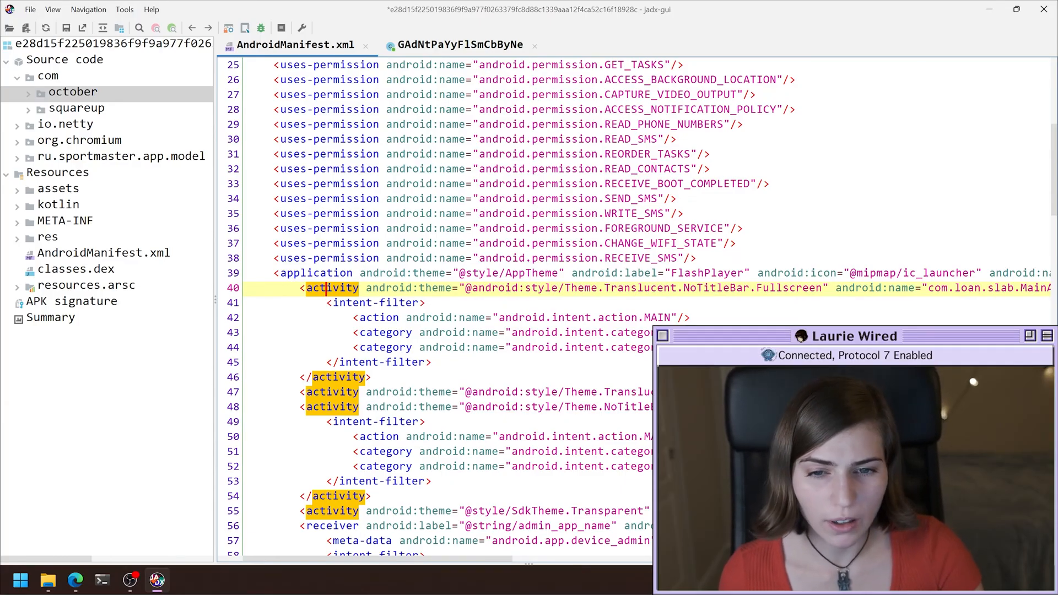
scroll(447, 290, down, 1)
scroll(447, 290, down, 1)
scroll(447, 289, down, 2)
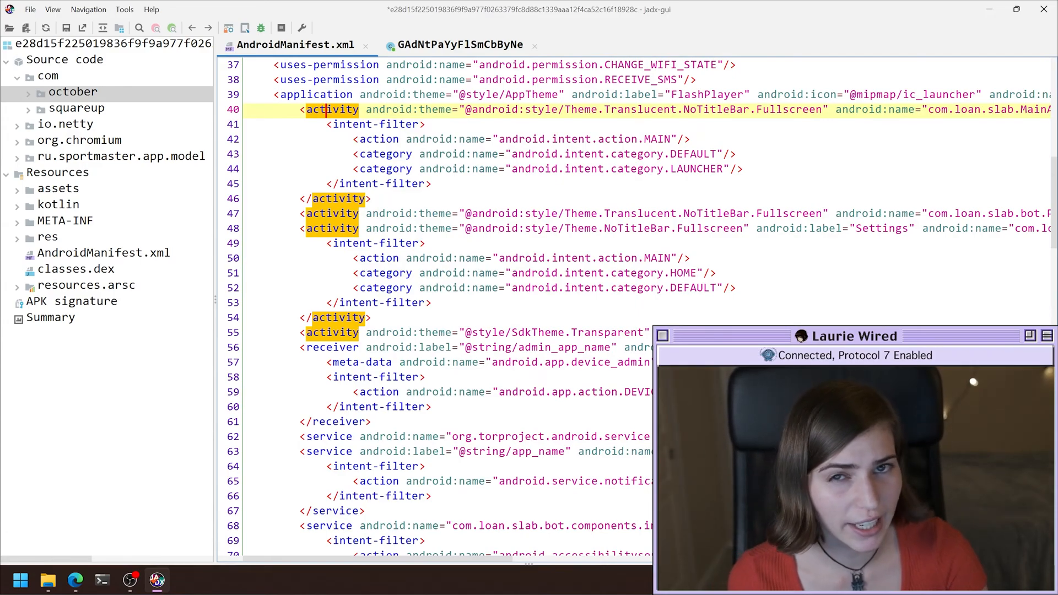
scroll(447, 290, down, 1)
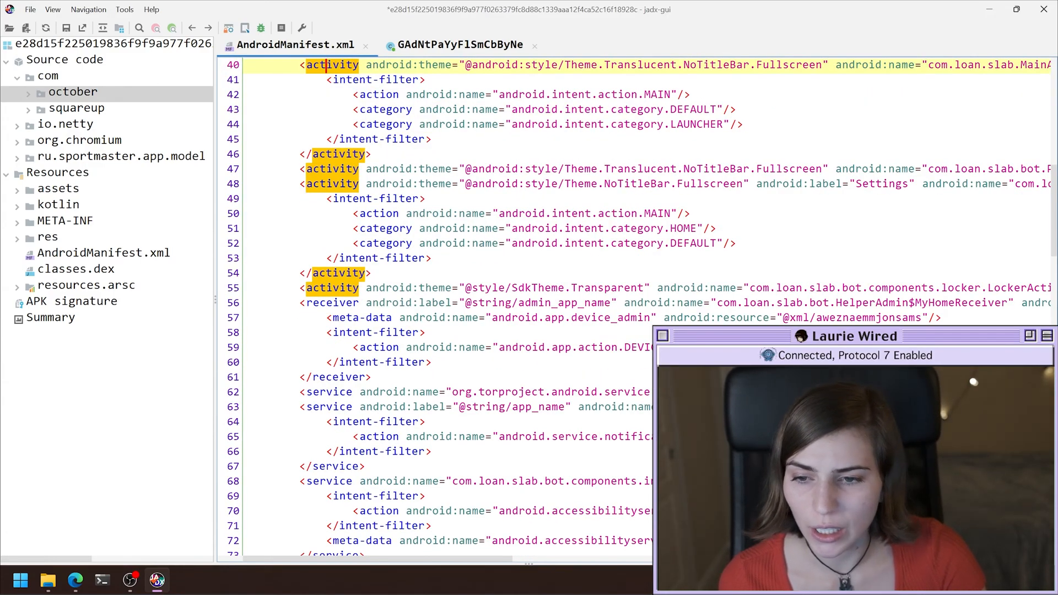
Mark the receiver tags and select the android.app.action.DEVICE_ADMIN_ENABLED action on line 59
click(331, 302)
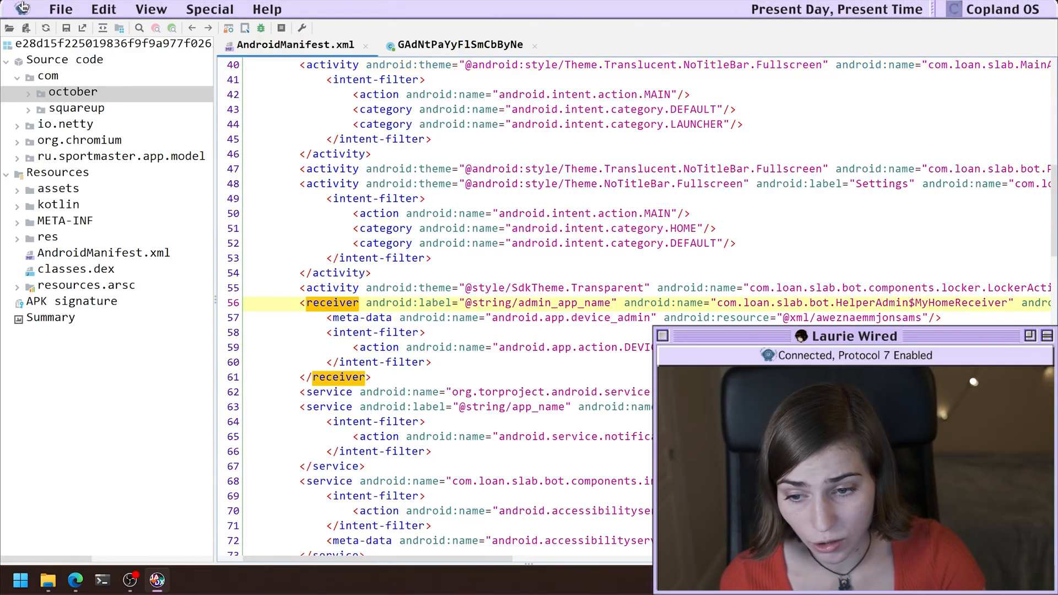
click(22, 7)
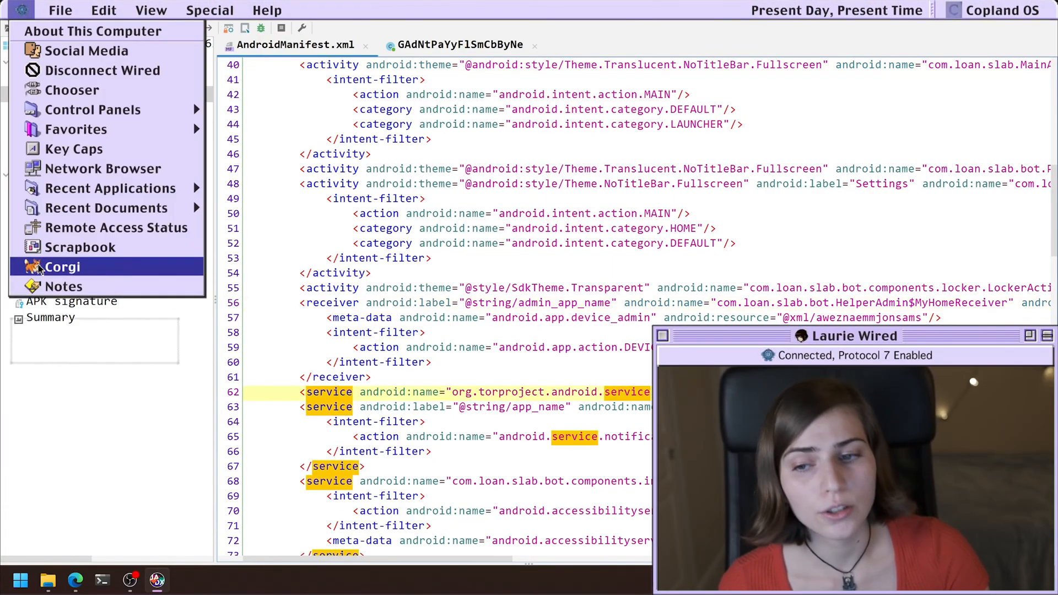
click(62, 266)
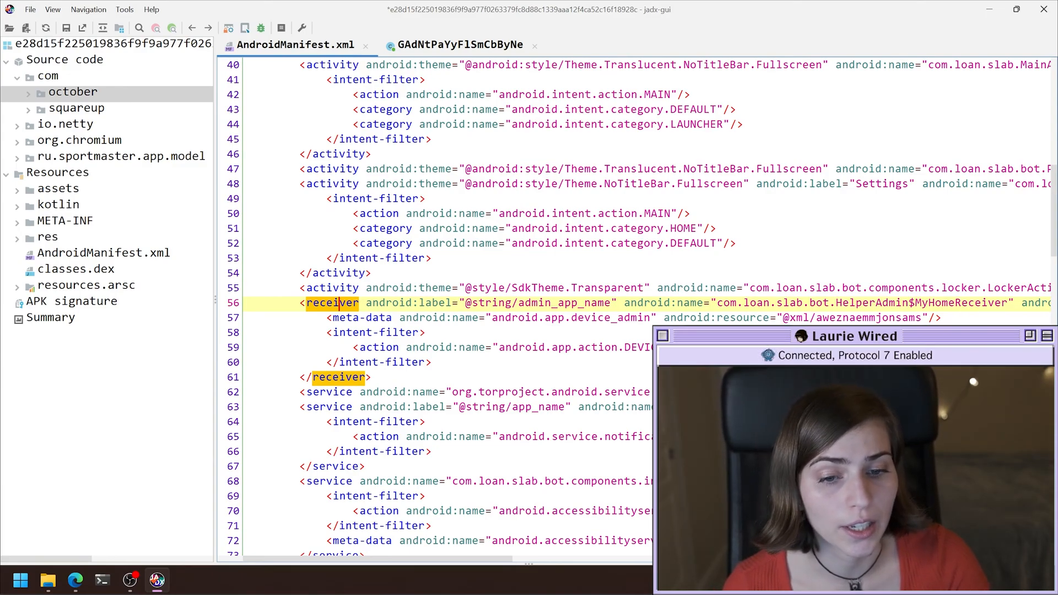
double_click(500, 347)
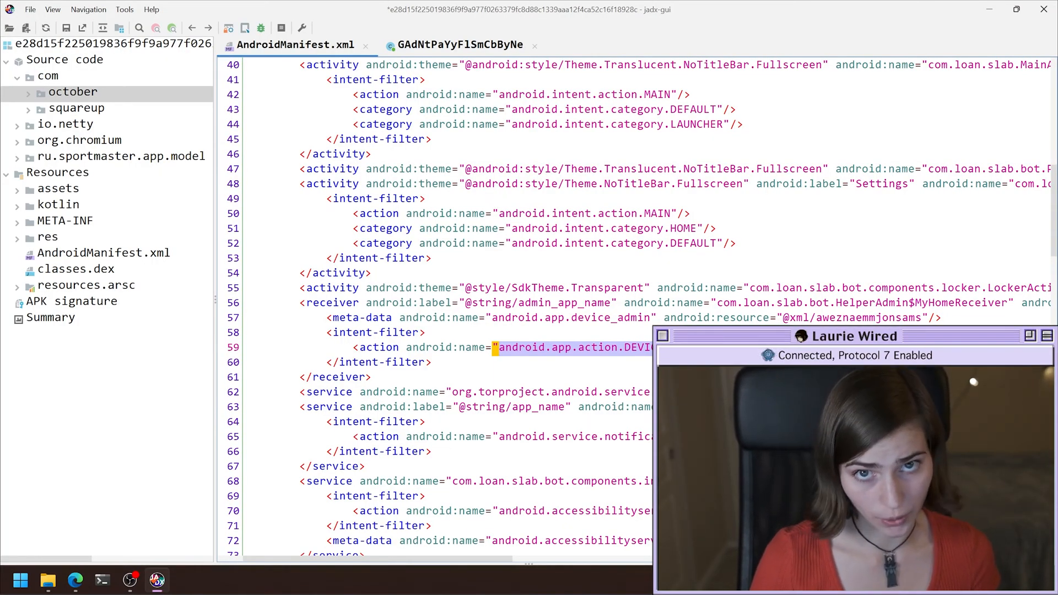
scroll(430, 289, down, 2)
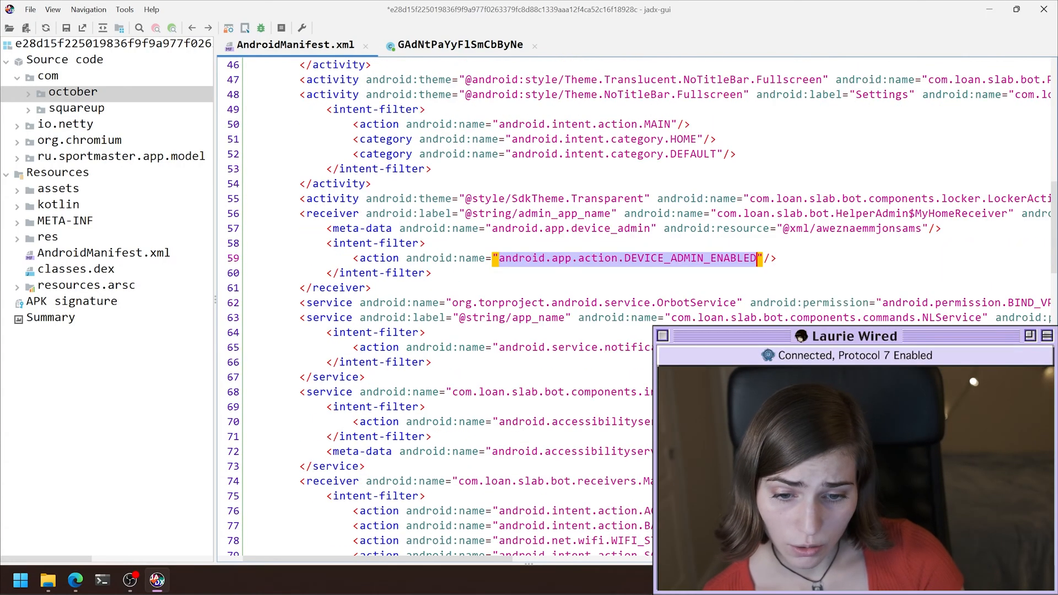
scroll(430, 289, down, 1)
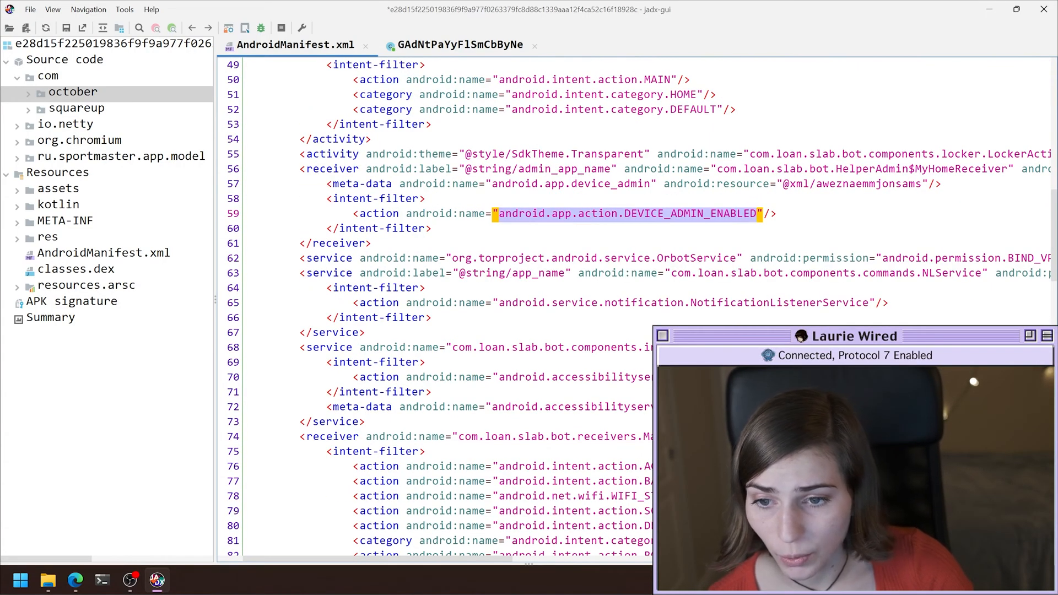
Highlight every service declaration in the manifest down to the FileProvider entry
double_click(328, 273)
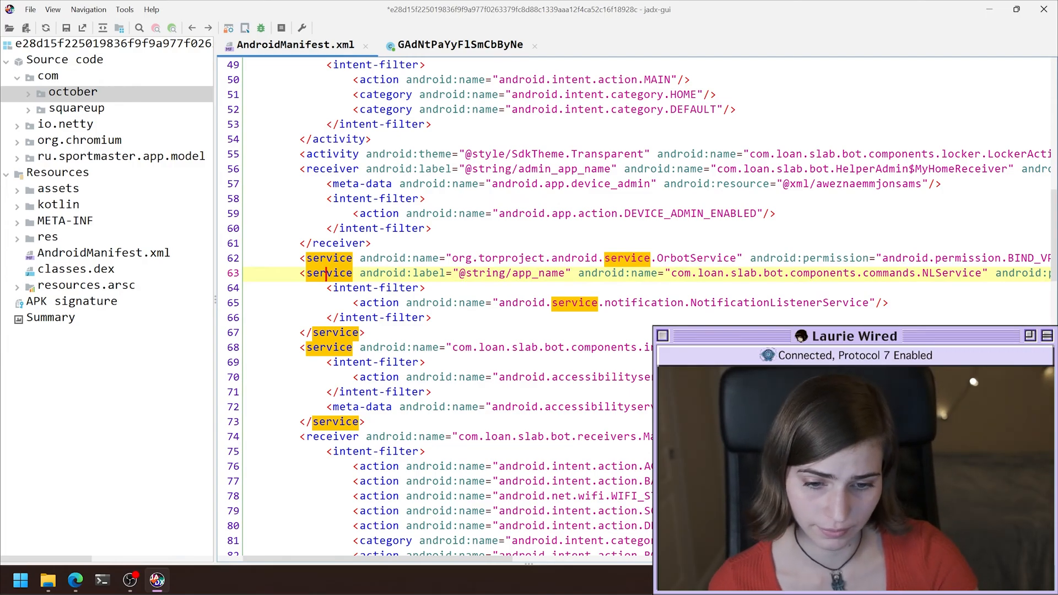
scroll(530, 298, down, 2)
scroll(529, 298, down, 2)
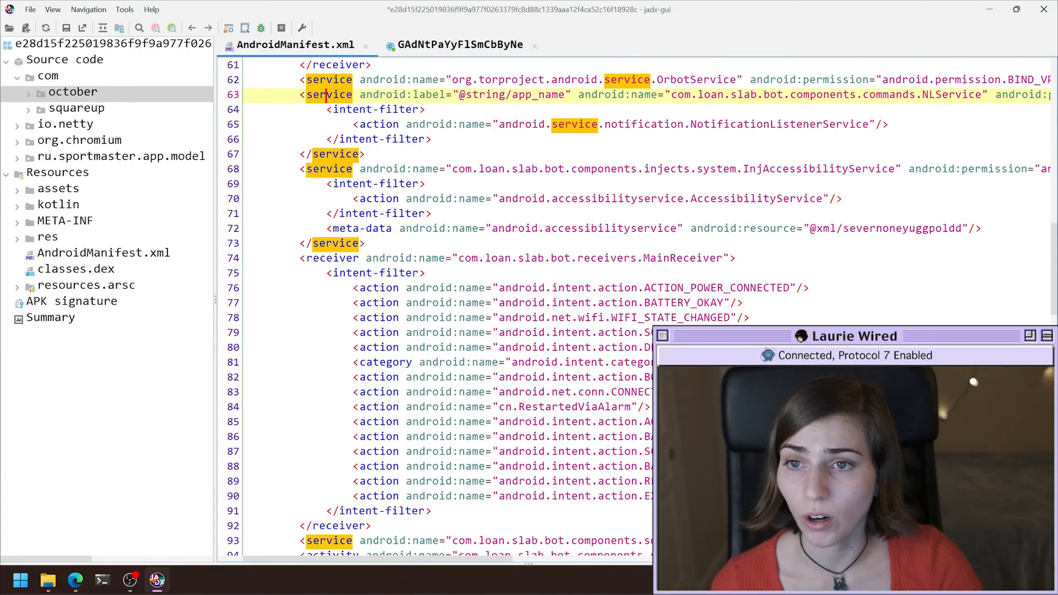
scroll(529, 297, down, 2)
scroll(529, 298, down, 1)
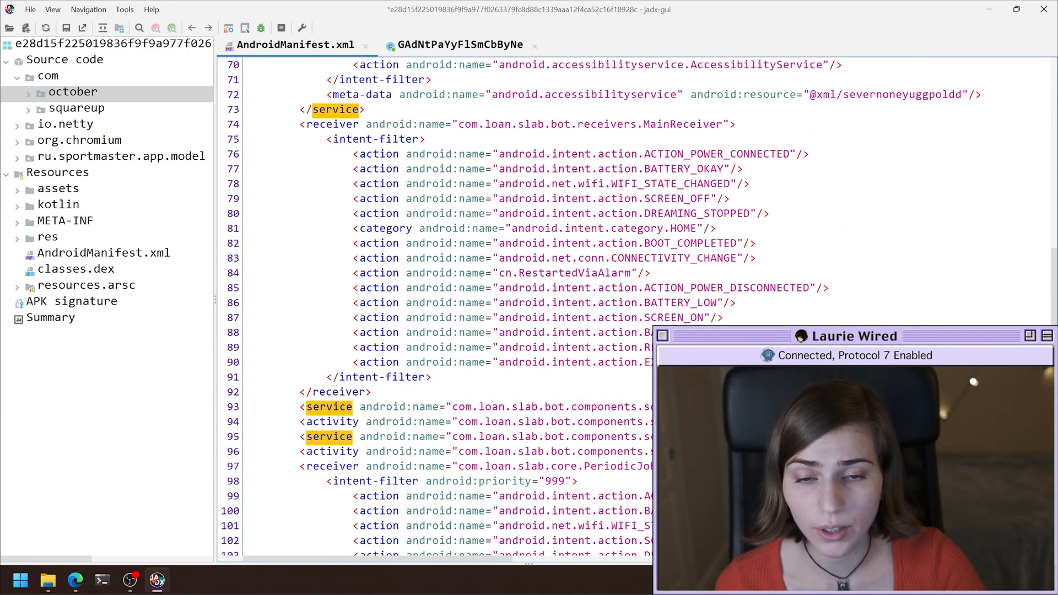
scroll(529, 298, down, 1)
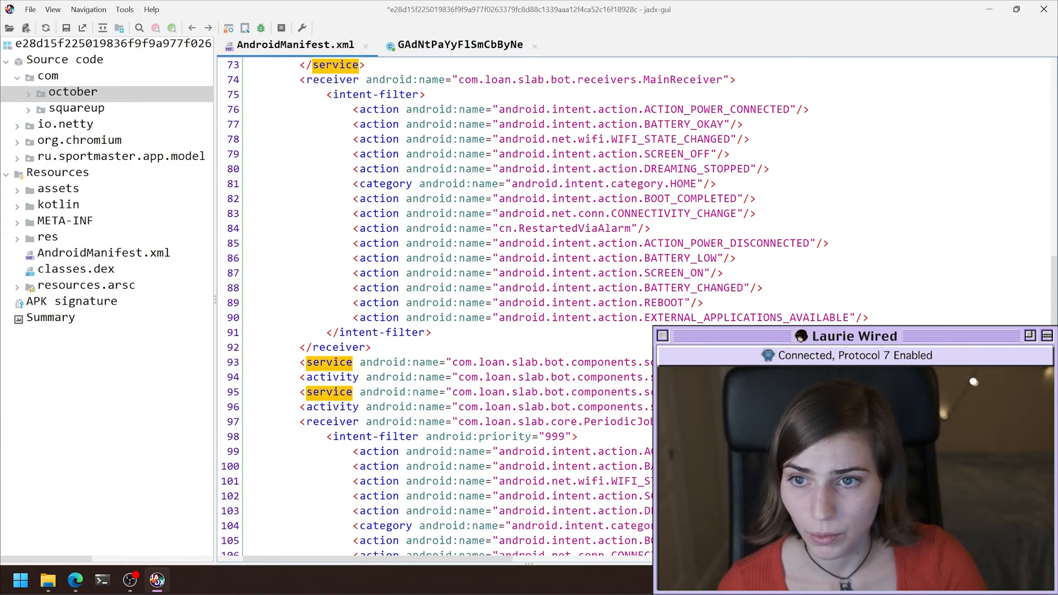
scroll(529, 298, down, 2)
scroll(529, 299, down, 2)
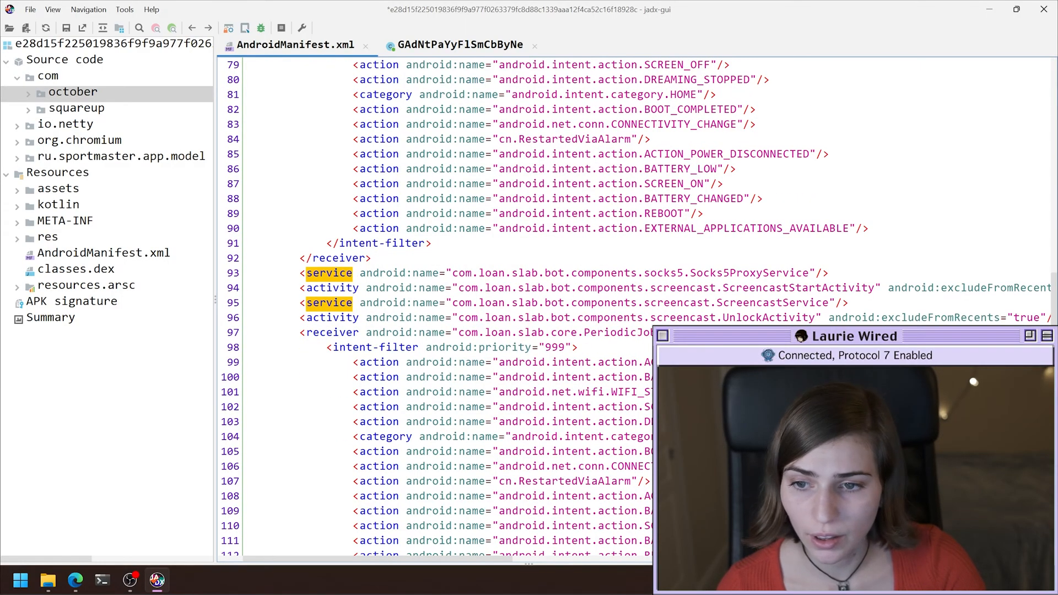
scroll(529, 298, down, 3)
scroll(529, 298, down, 2)
scroll(529, 298, down, 2)
scroll(529, 298, down, 4)
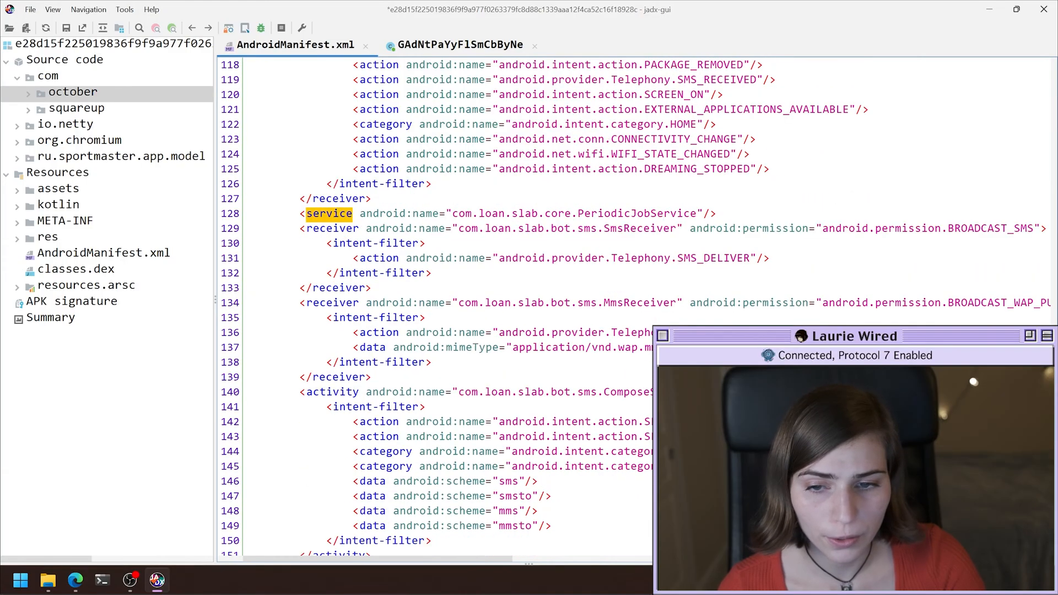
scroll(529, 298, down, 2)
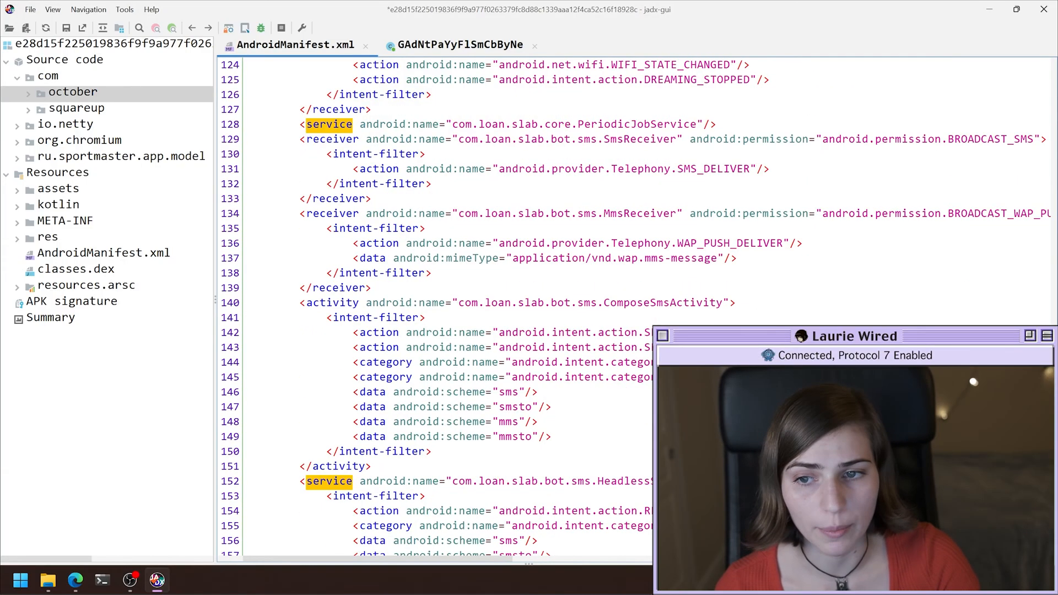
scroll(529, 298, down, 2)
scroll(529, 297, down, 4)
scroll(529, 298, down, 2)
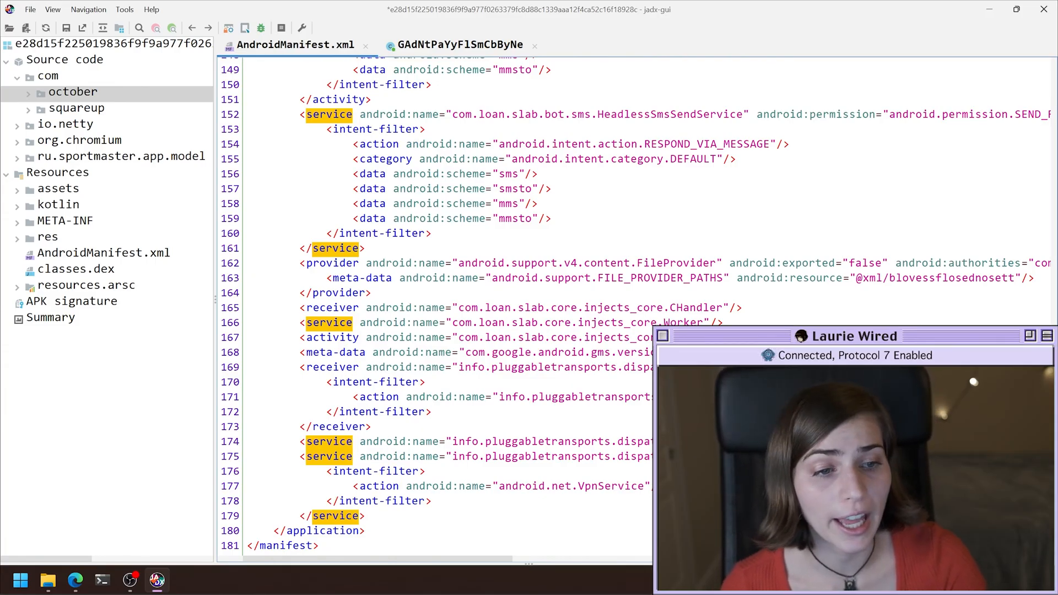
Mark the FileProvider declaration, its FILE_PROVIDER_PATHS metadata, and the closing application tag
click(333, 263)
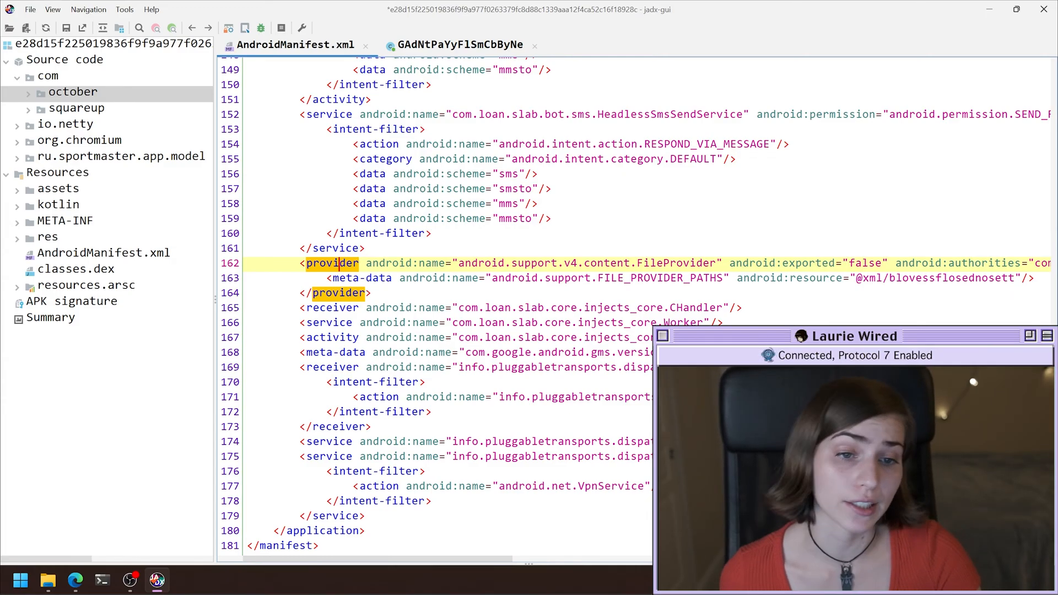
double_click(580, 278)
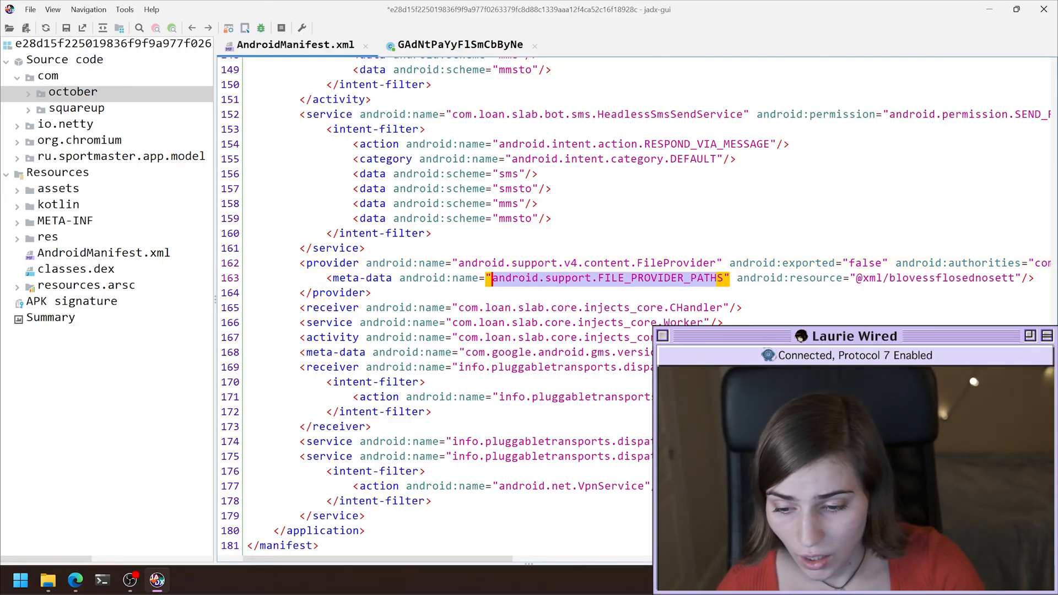
double_click(323, 532)
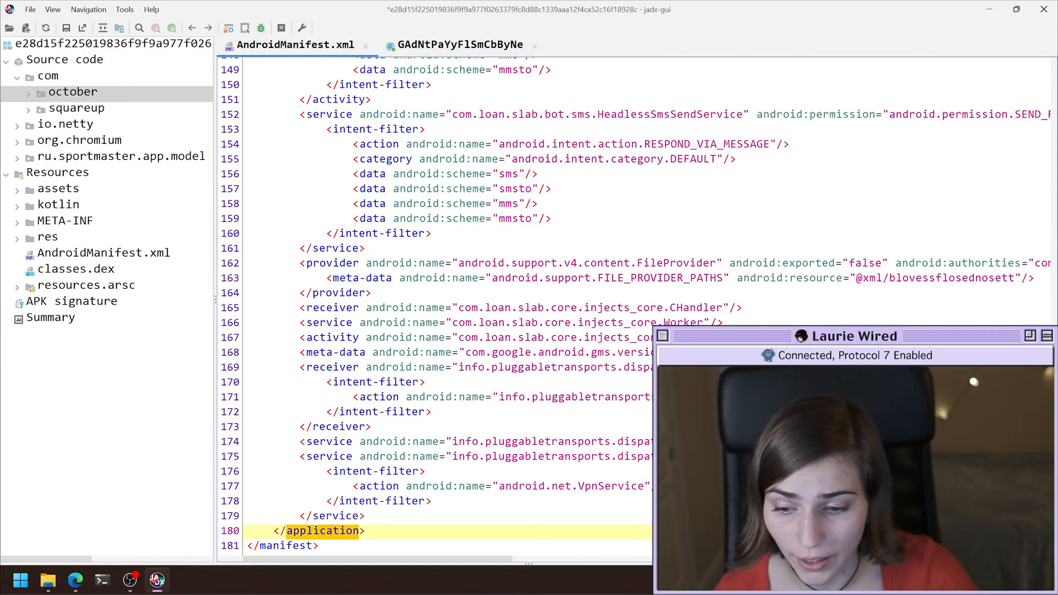
scroll(447, 332, up, 10)
scroll(446, 331, up, 10)
scroll(447, 331, up, 10)
scroll(447, 331, up, 10)
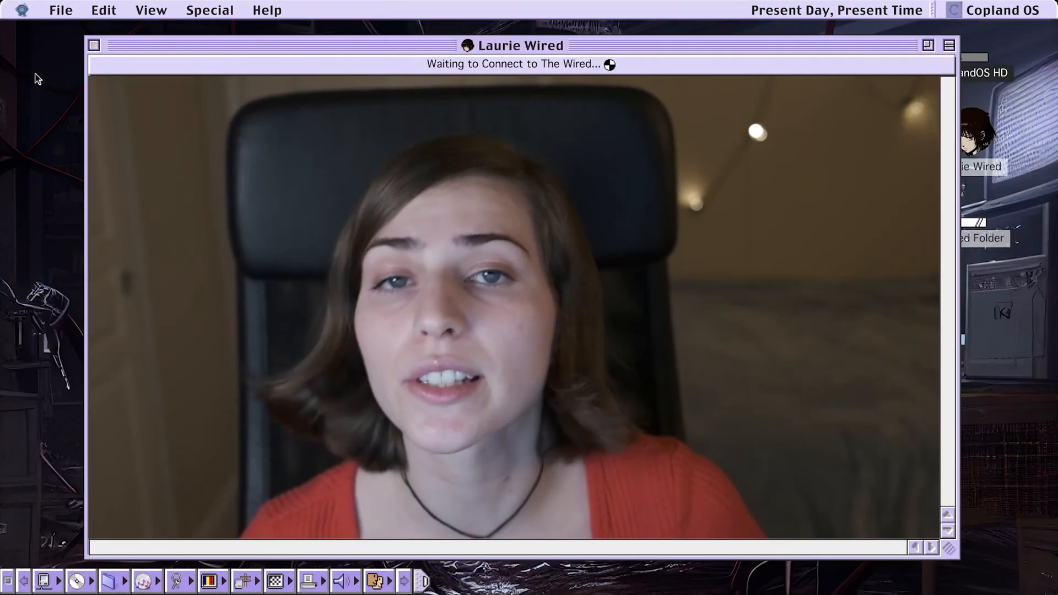
click(24, 12)
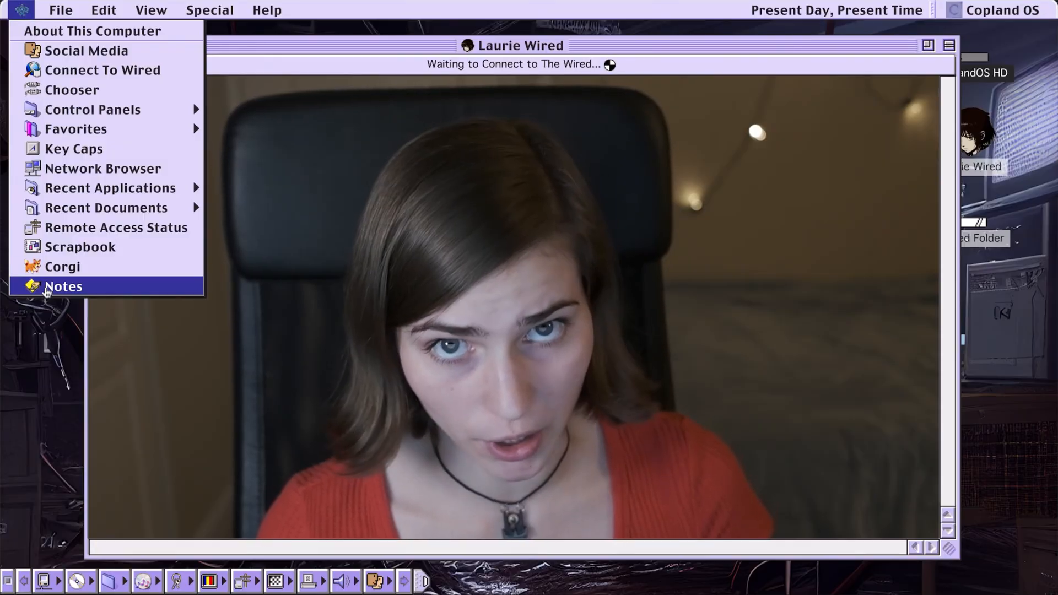
click(63, 286)
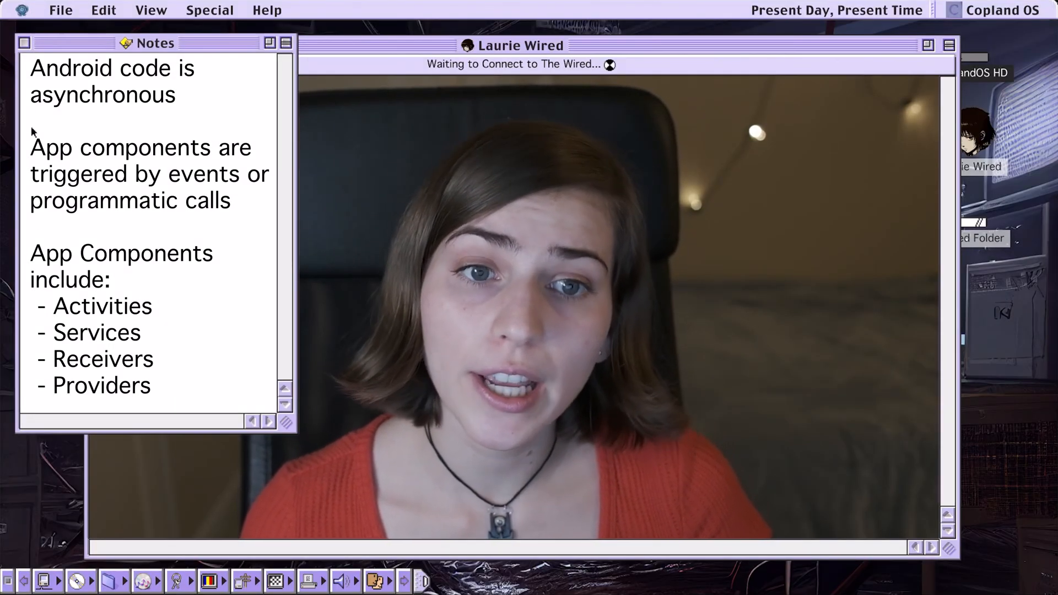
click(24, 44)
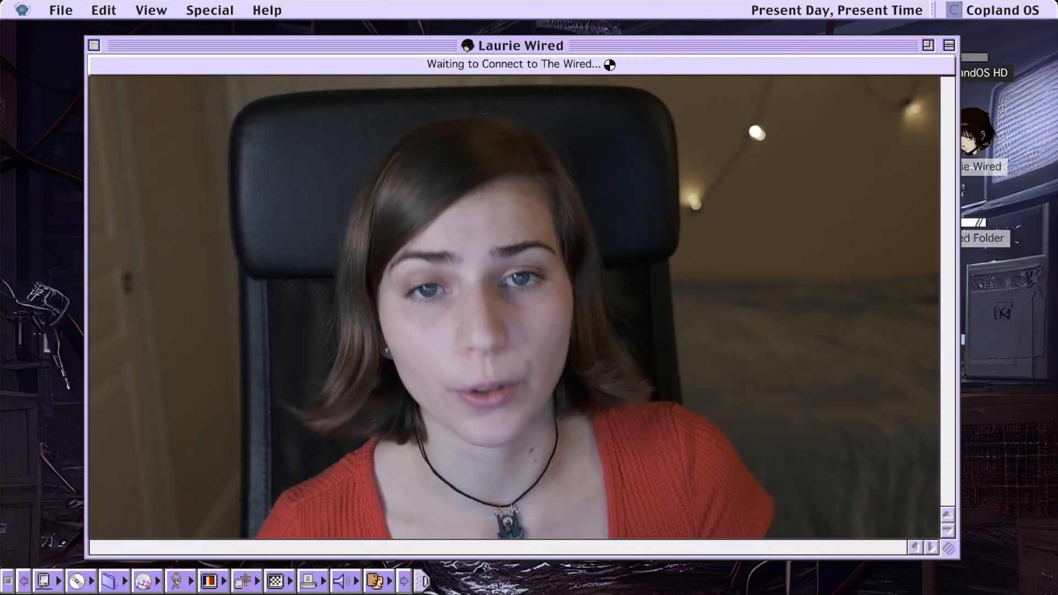